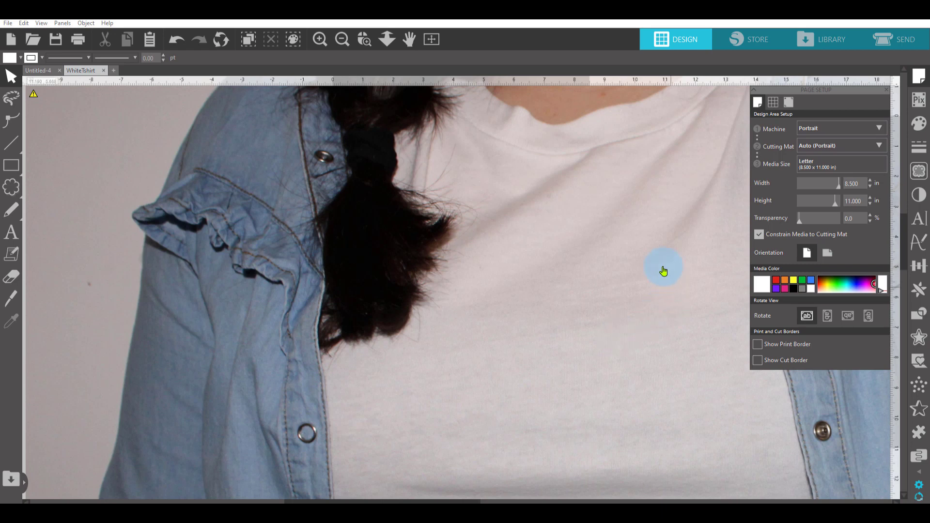
Select the T-shirt photo and set its width to 10 in.
drag(664, 270, 518, 268)
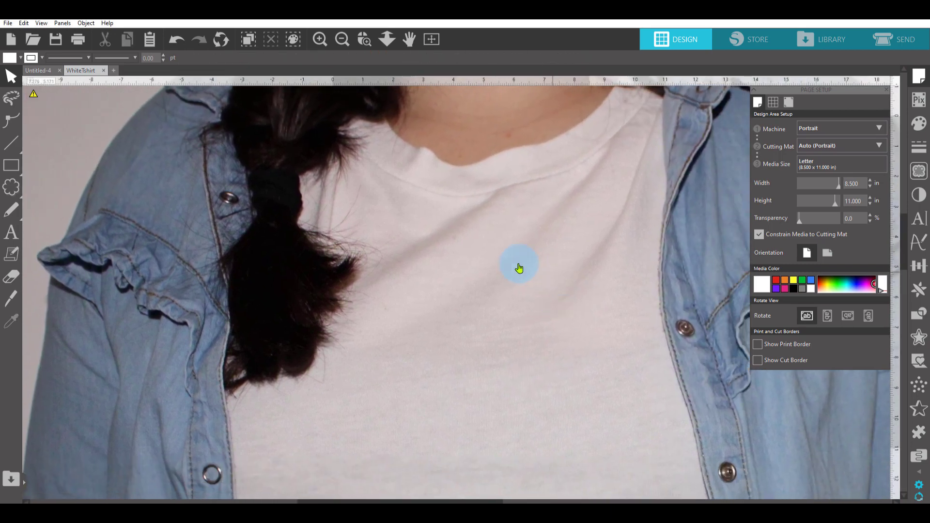
click(462, 235)
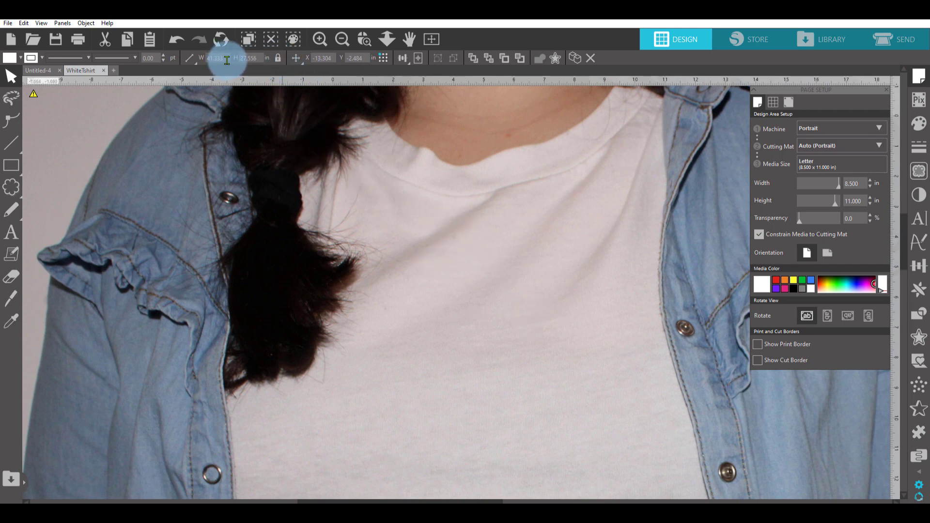
drag(227, 60, 180, 57)
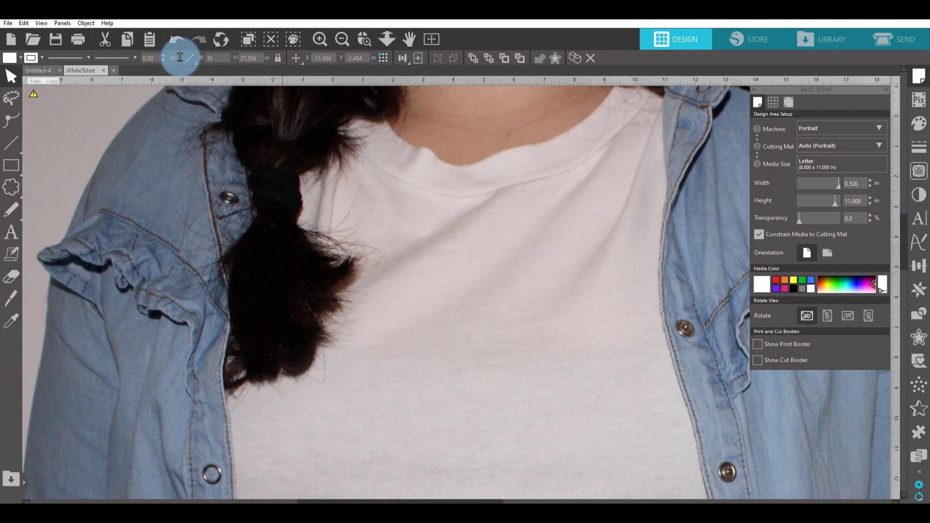
text(10)
key(Return)
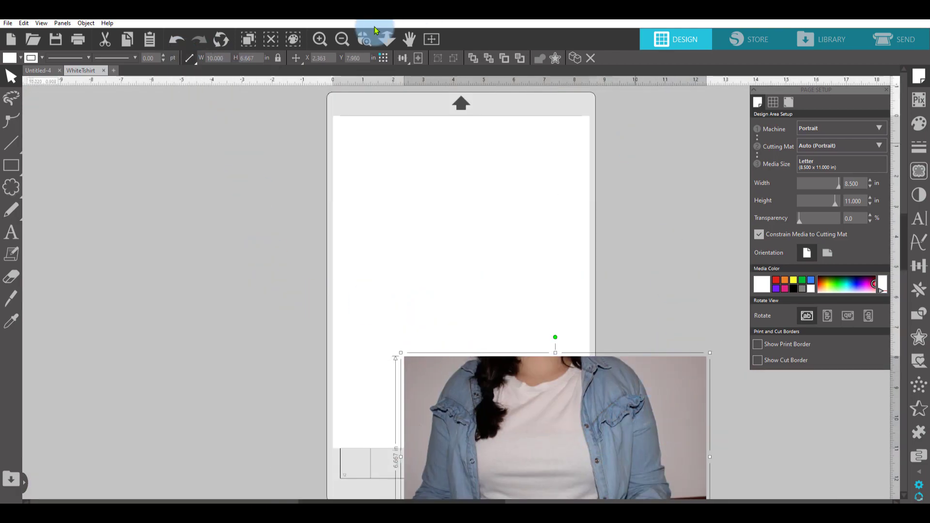
Center the T-shirt photo on the page and move it up about 0.9 in.
click(414, 59)
click(419, 61)
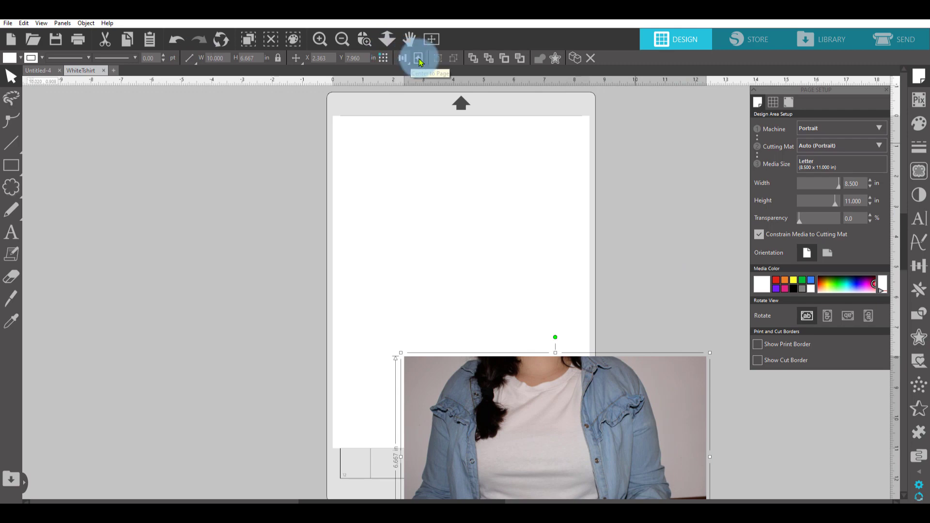
click(420, 61)
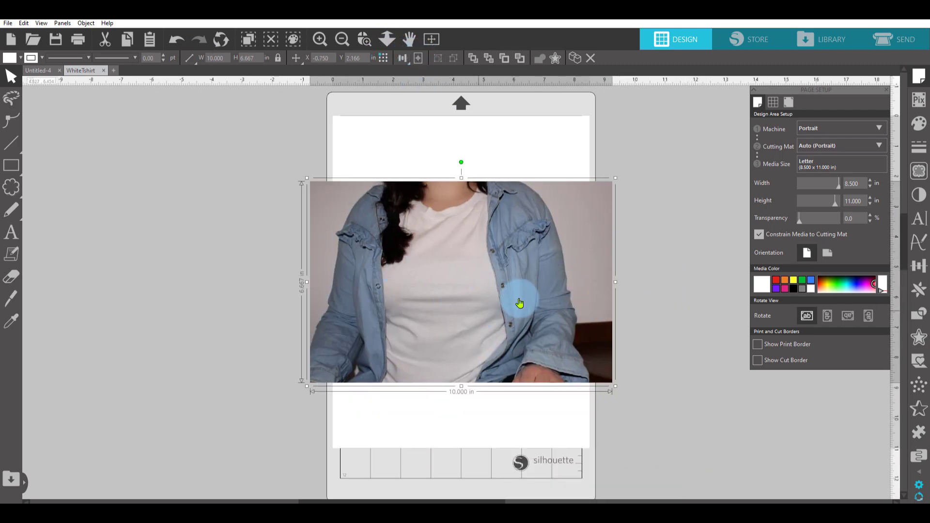
drag(550, 291, 552, 263)
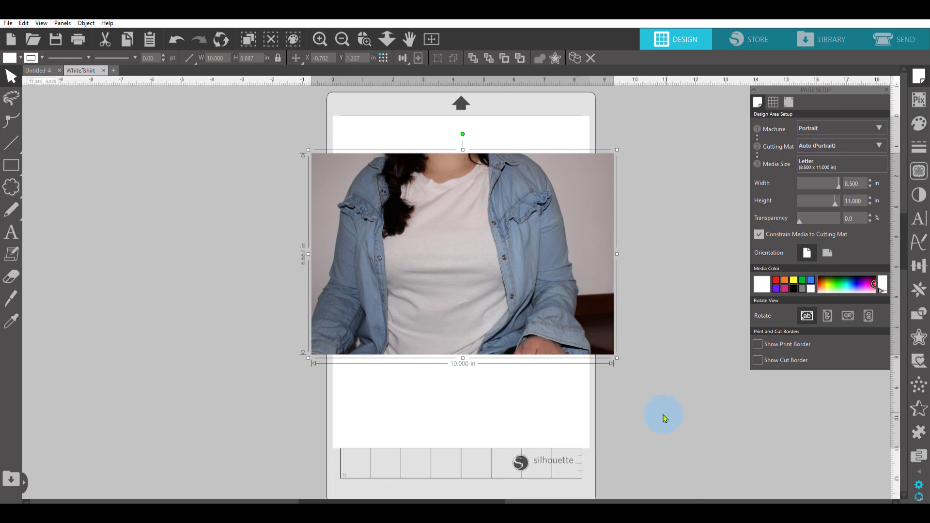
Switch to Creative Fabrica in Chrome and bring up the ShapeCloud generator page.
mouse_move(581, 502)
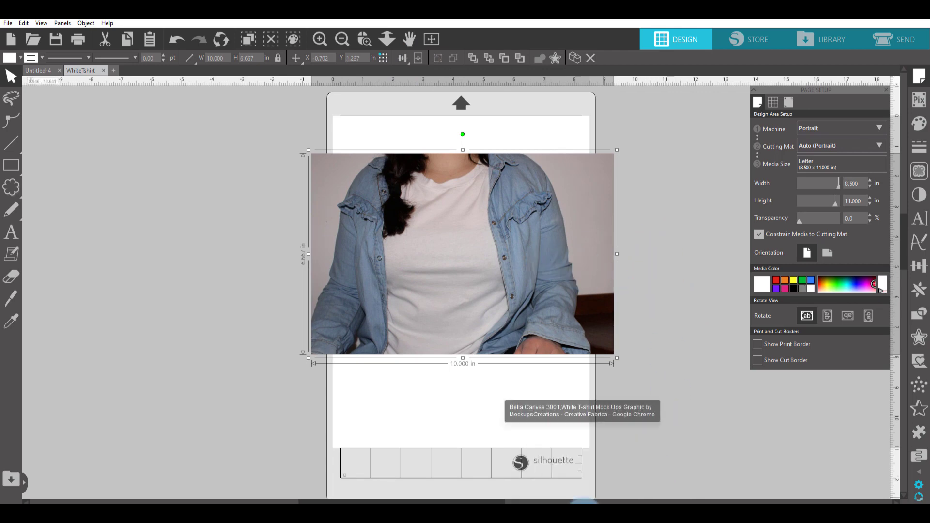
click(569, 472)
mouse_move(294, 90)
click(10, 34)
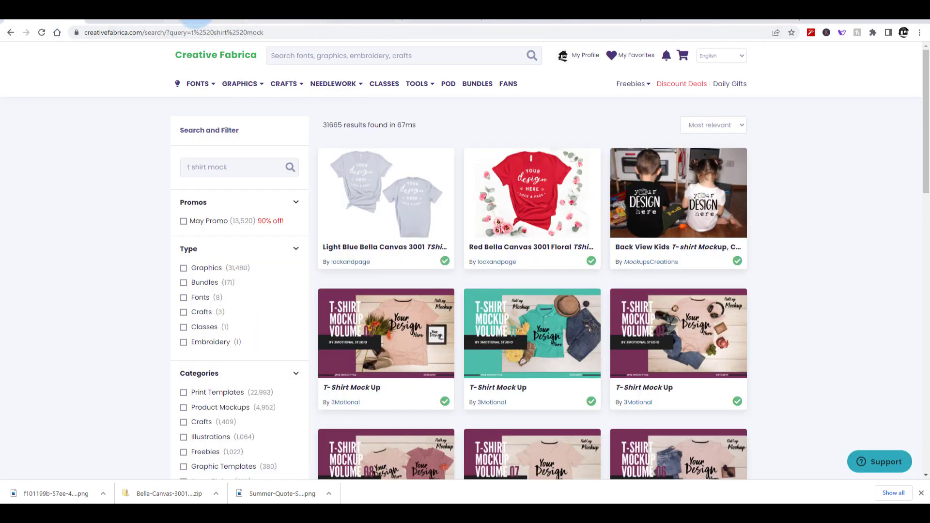
click(189, 18)
scroll(855, 235, down, 3)
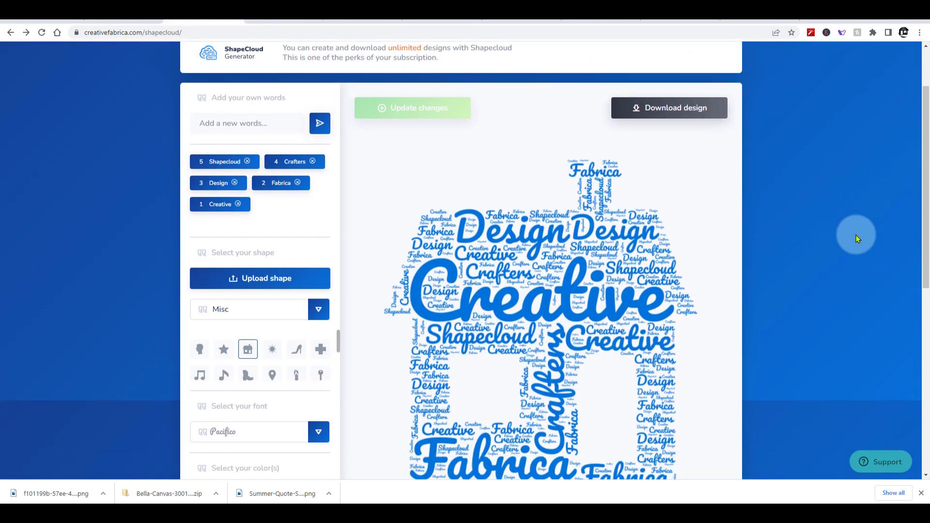
scroll(856, 234, up, 3)
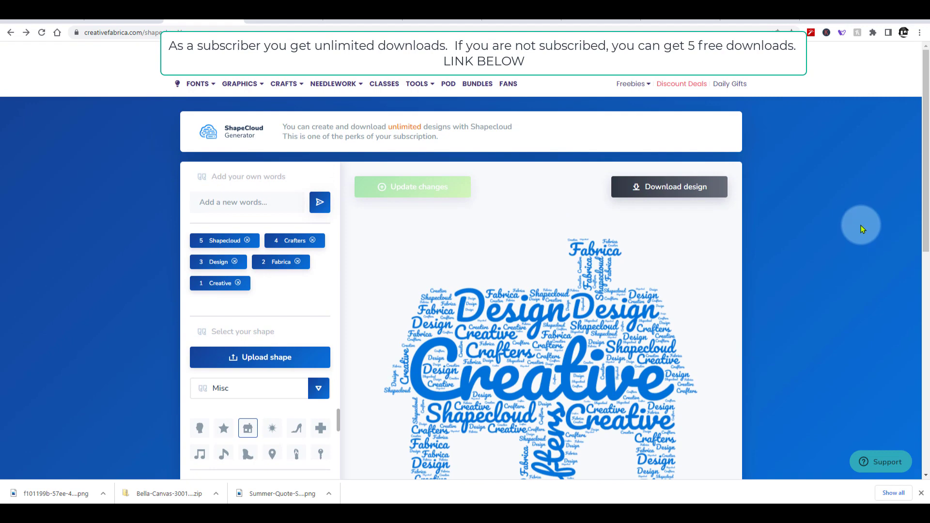
Choose the boot shape from the Misc shapes and update the word cloud design.
scroll(852, 228, down, 3)
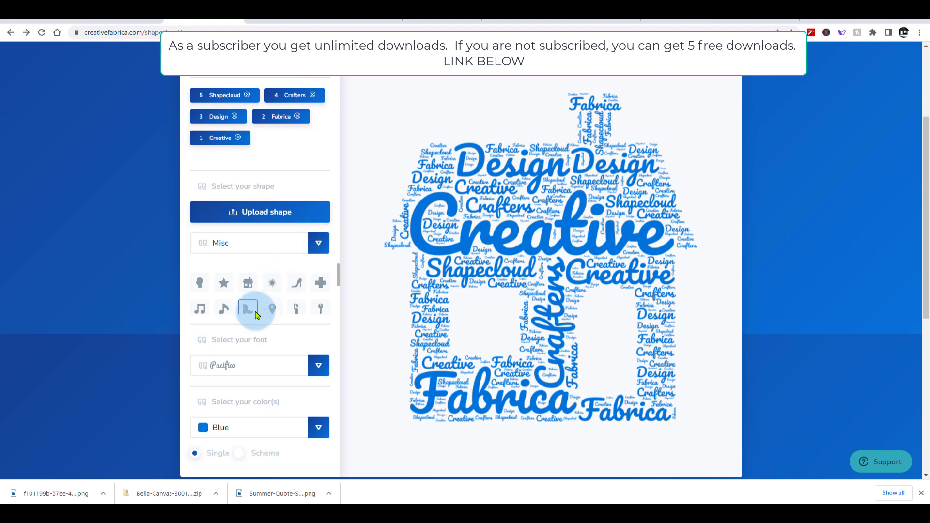
scroll(405, 201, up, 2)
click(427, 148)
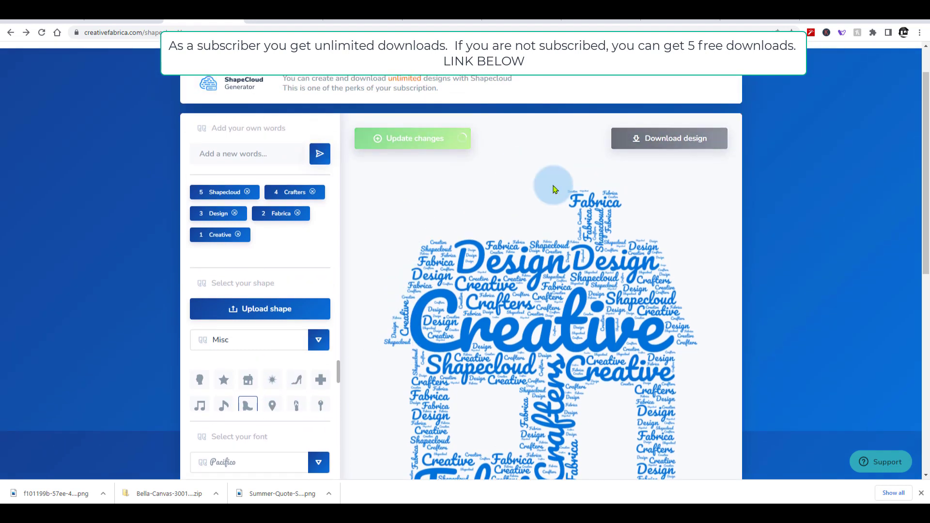
scroll(721, 232, down, 1)
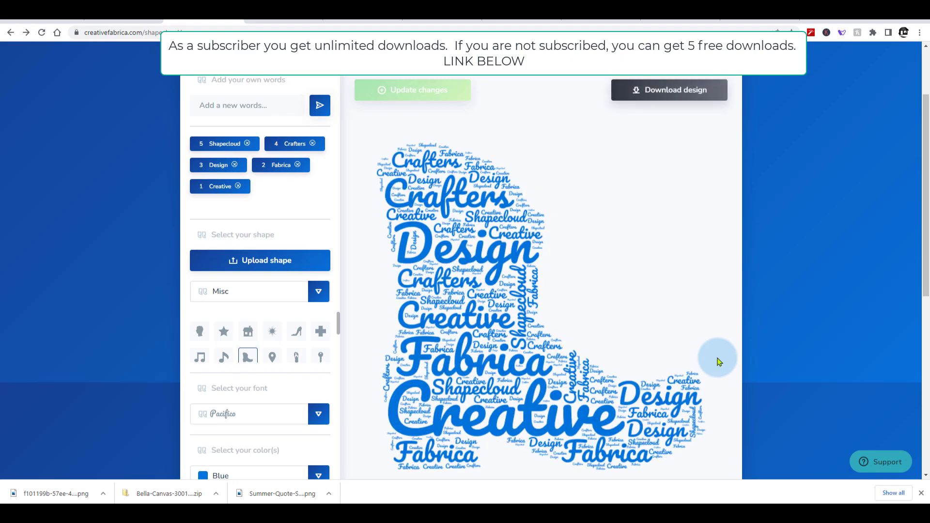
Remove all the default words from the ShapeCloud word list.
scroll(427, 236, up, 1)
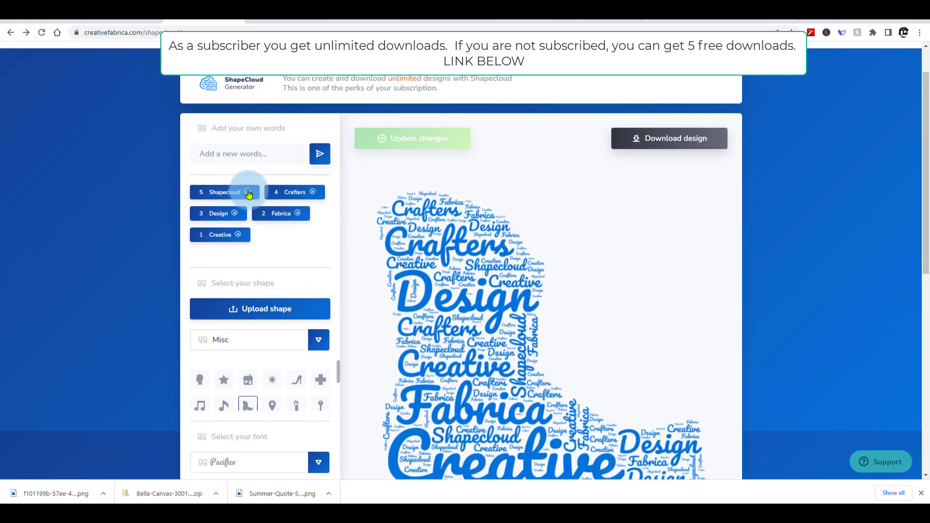
click(248, 193)
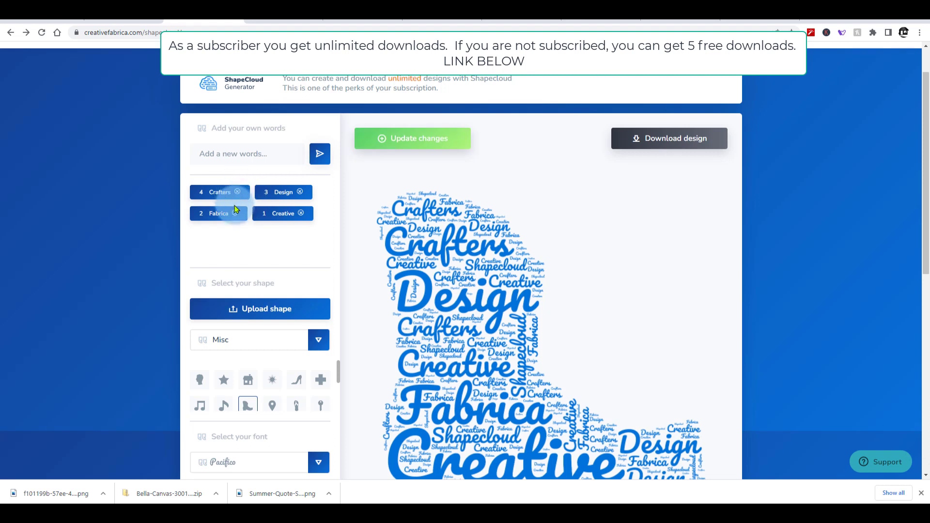
click(234, 215)
click(237, 192)
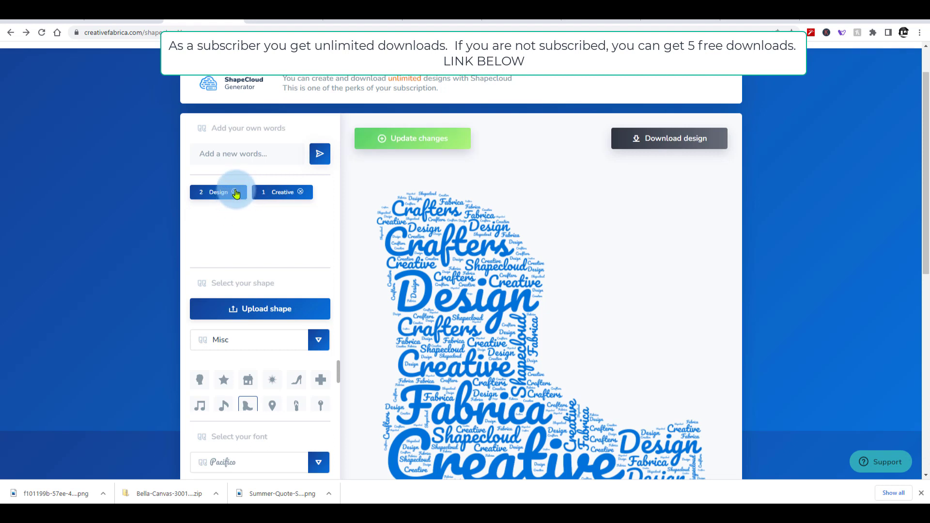
click(237, 193)
click(238, 192)
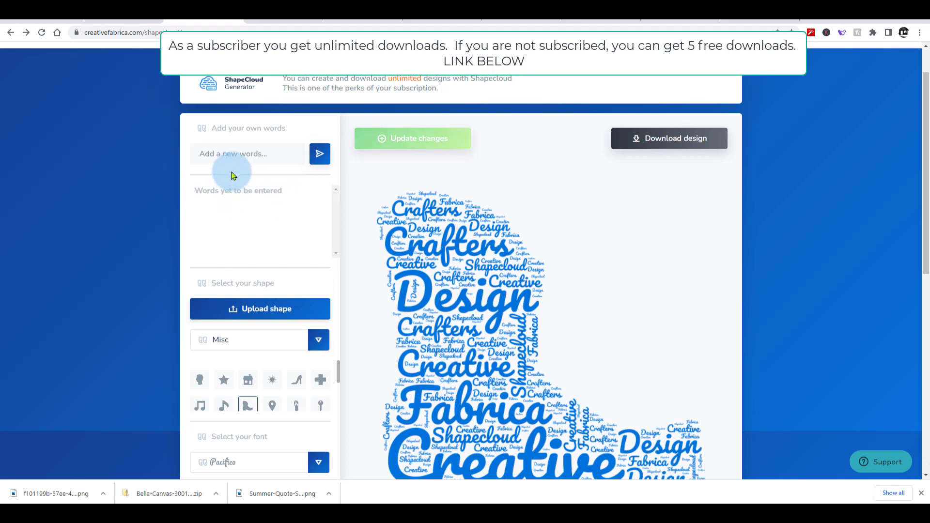
Add the words "dad", "pops" and "grandpa" to the word list and update the design.
click(226, 159)
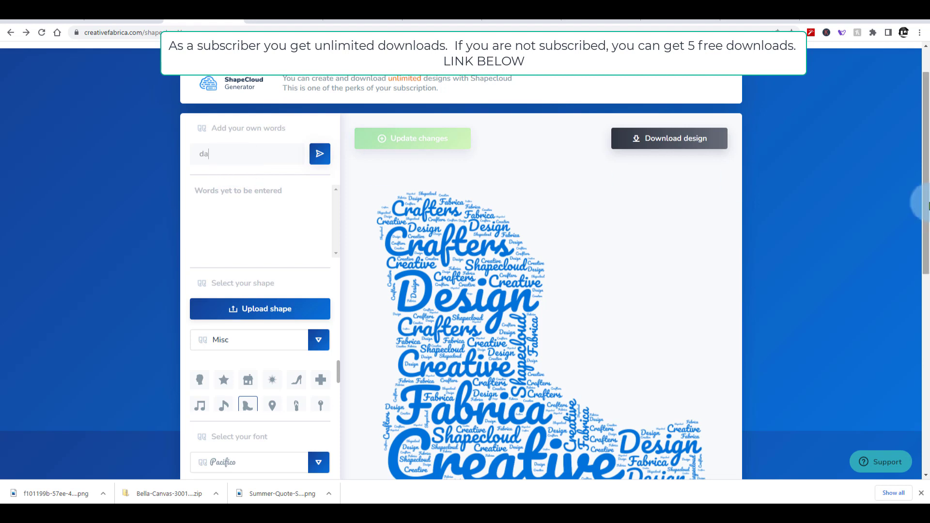
key(Return)
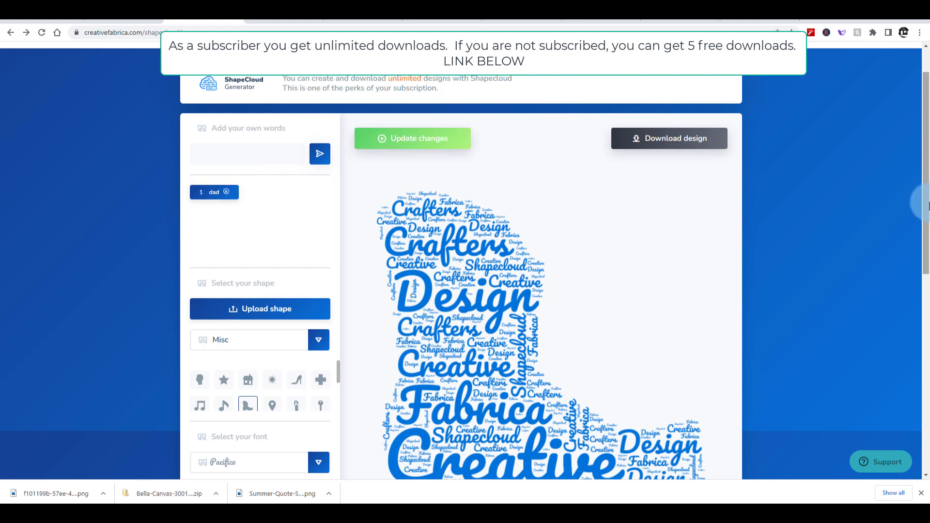
text(pops)
key(Return)
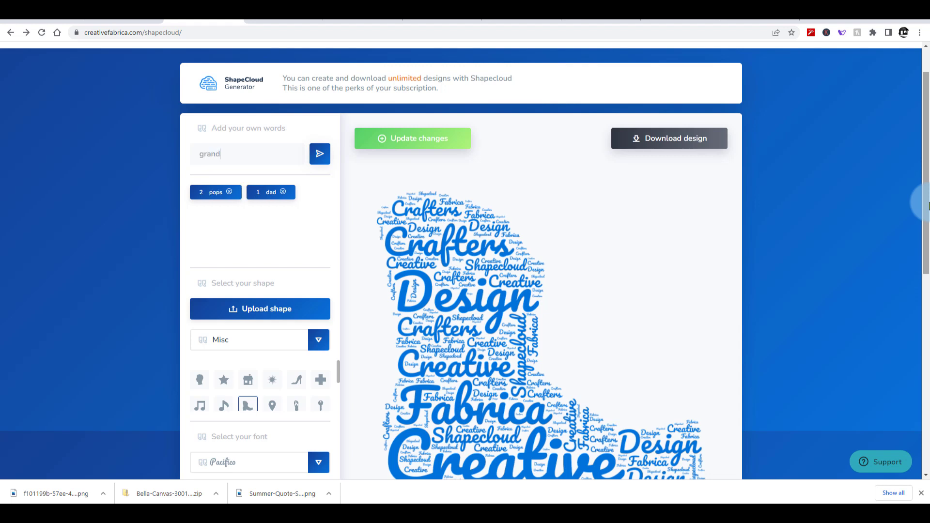
text(grandpa)
key(Return)
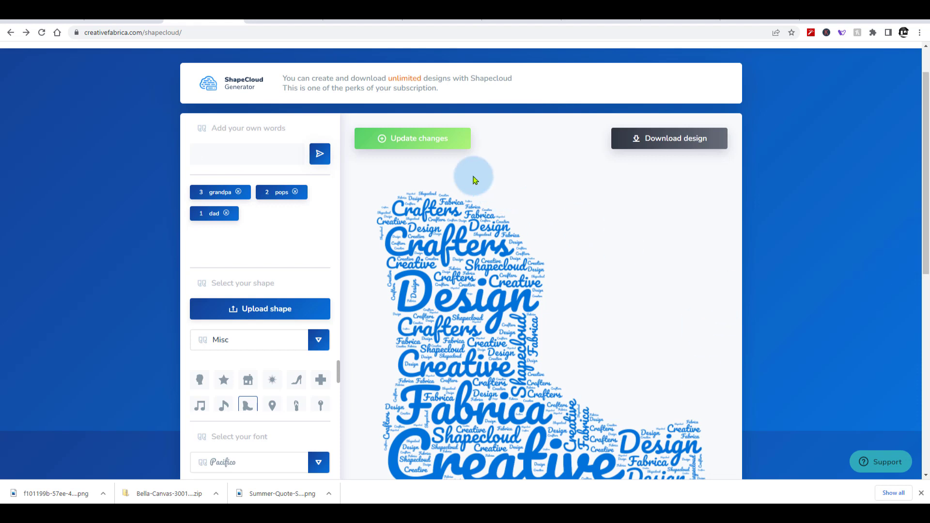
click(426, 144)
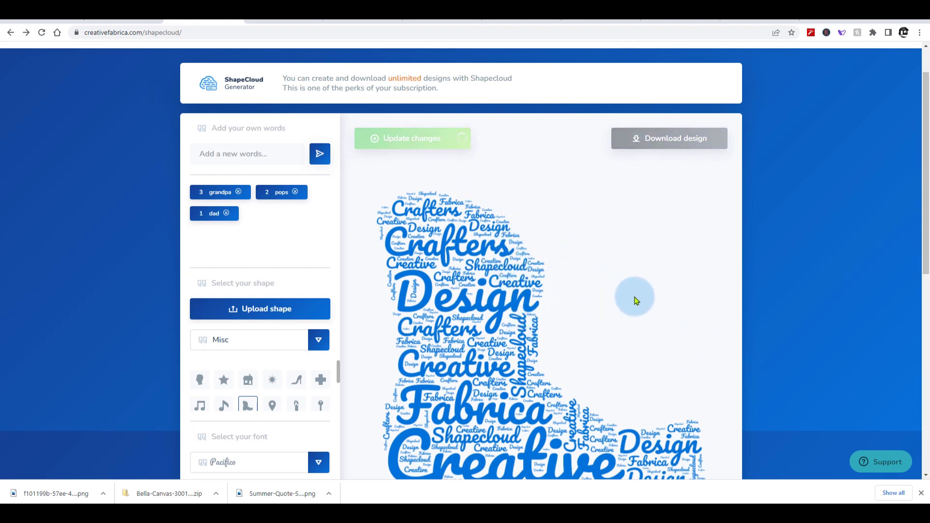
scroll(649, 286, down, 2)
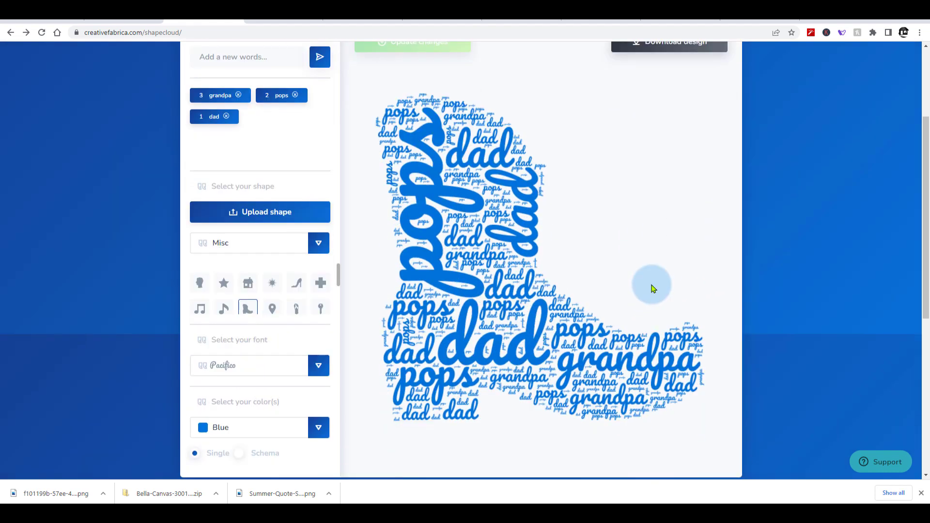
scroll(669, 284, down, 1)
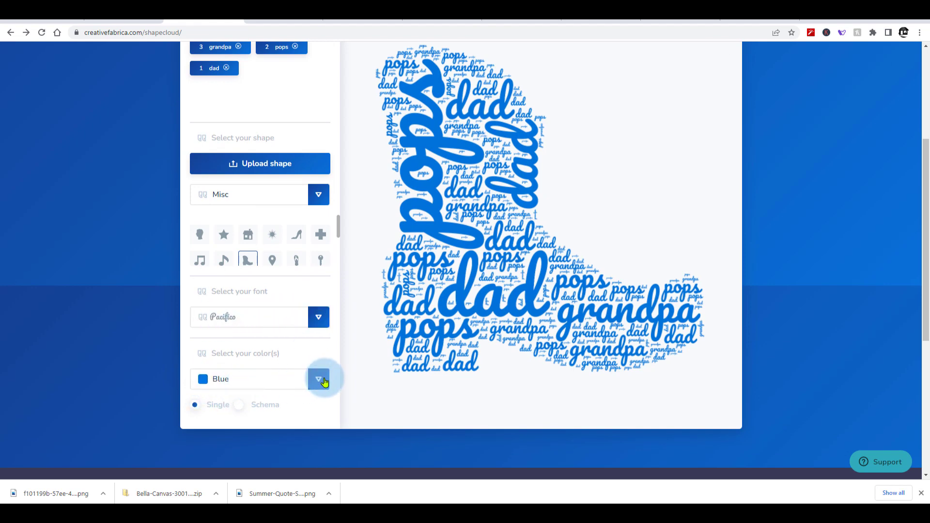
Change the word cloud to the flip-flop shape from the Misc shapes and update the design.
scroll(341, 354, up, 2)
scroll(340, 355, up, 2)
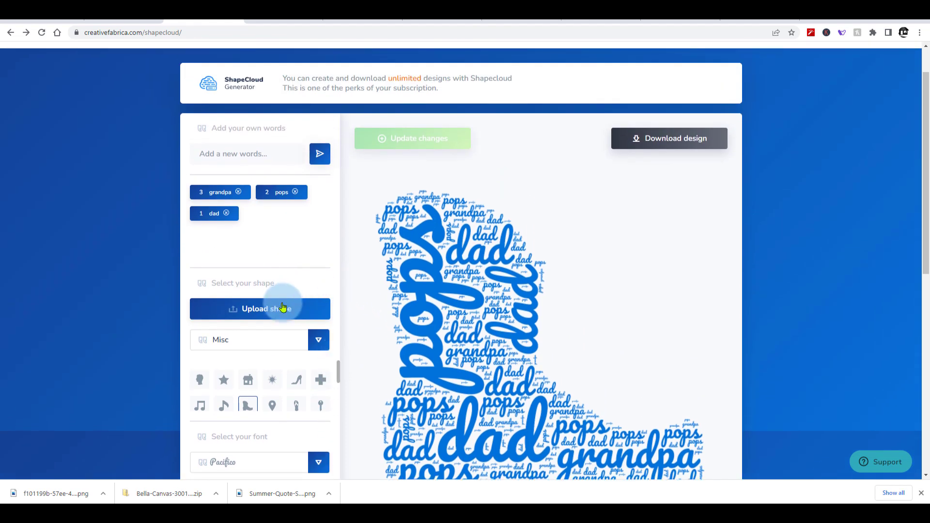
scroll(328, 218, up, 1)
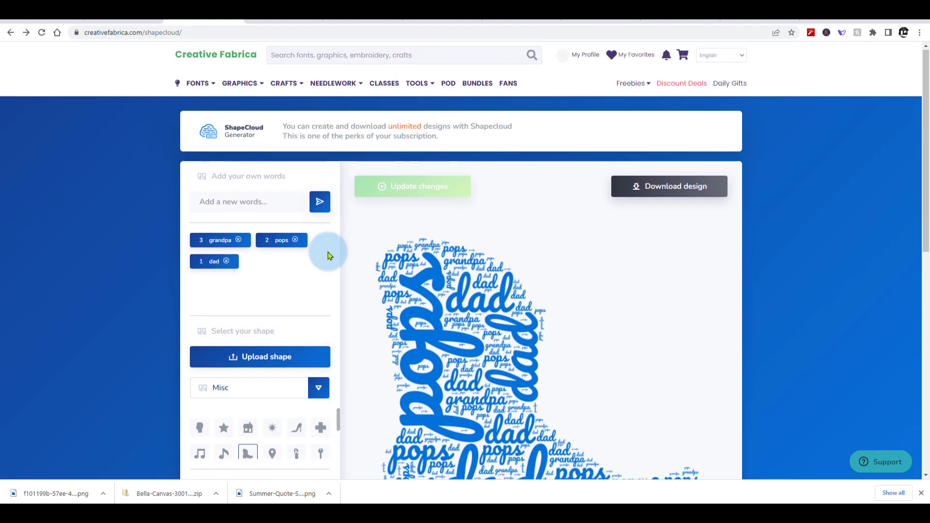
scroll(329, 272, down, 2)
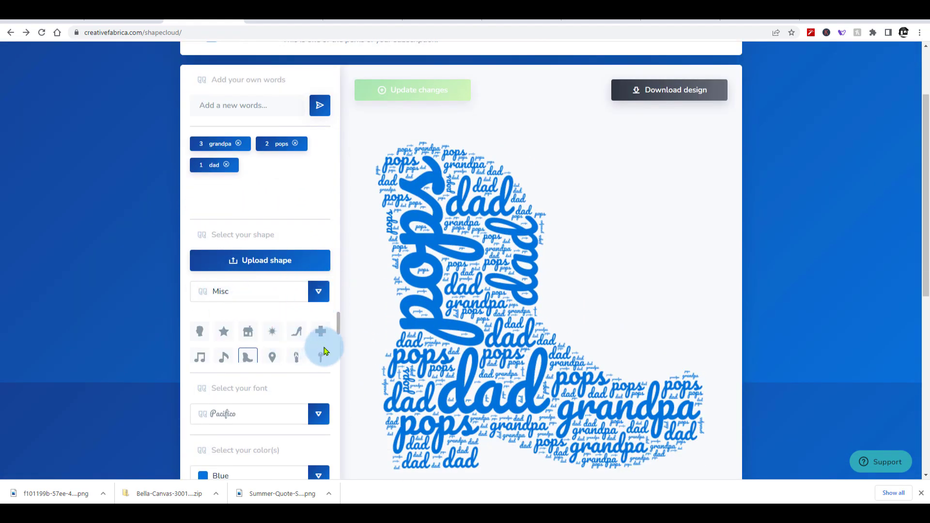
scroll(339, 330, down, 1)
mouse_move(340, 328)
mouse_down()
mouse_move(339, 350)
mouse_move(336, 323)
mouse_up()
click(297, 350)
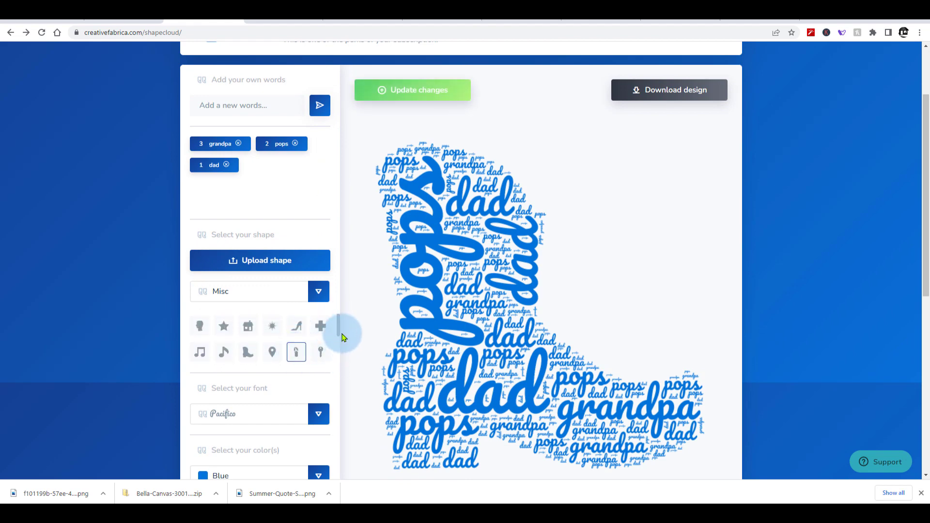
click(407, 92)
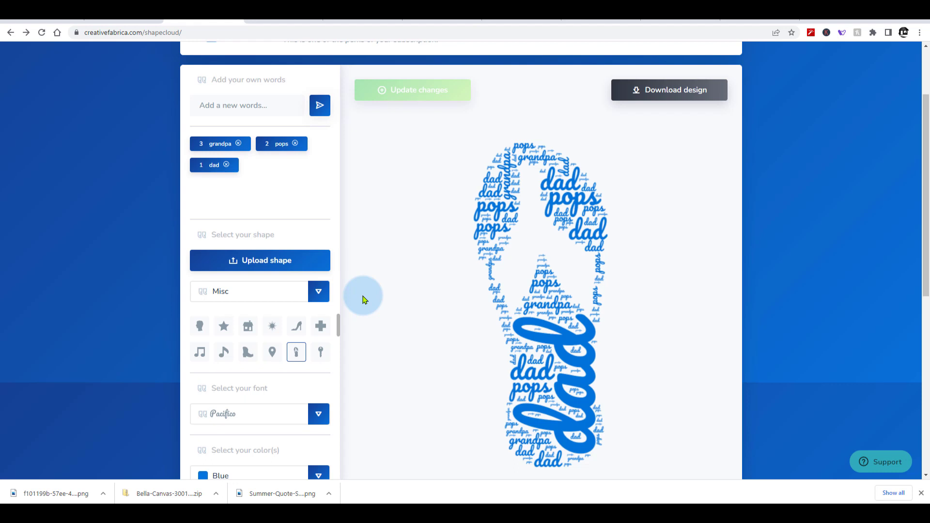
Change the word cloud to the butterfly from the Animals shapes, update the design and download it.
click(320, 293)
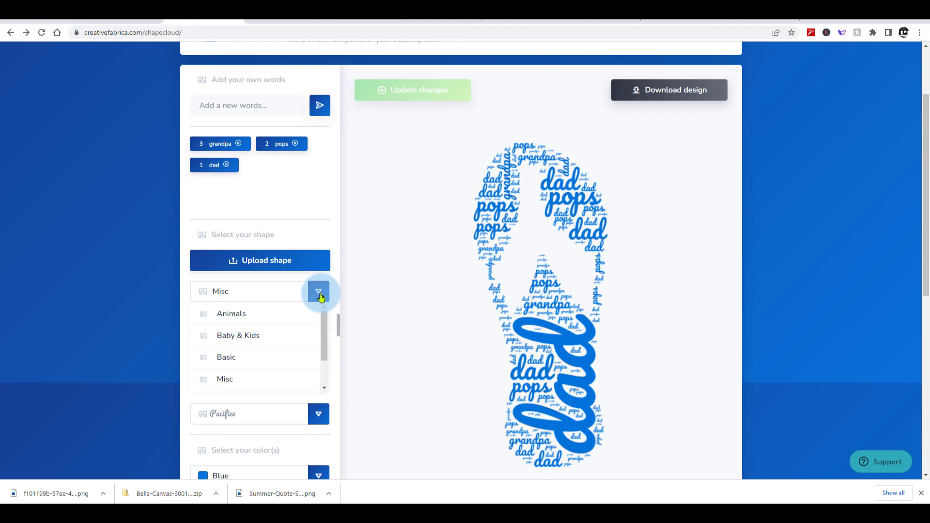
click(232, 313)
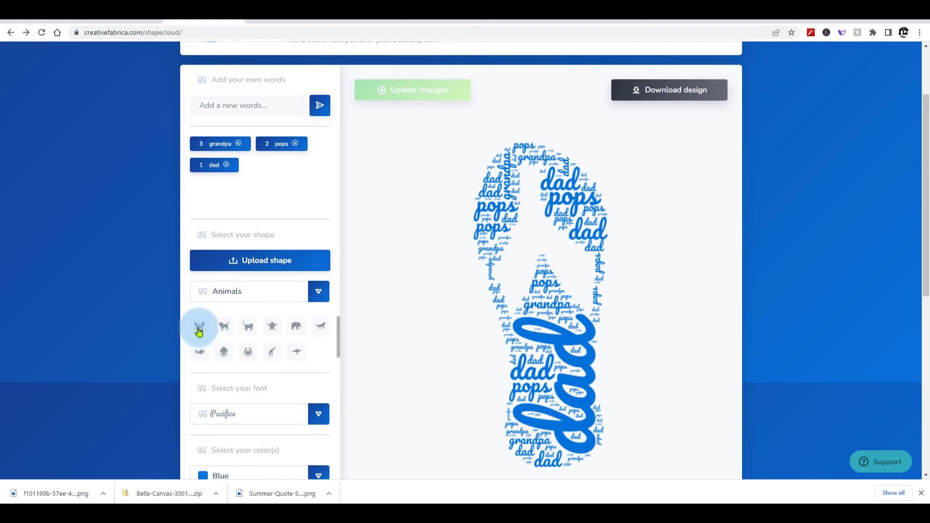
click(202, 329)
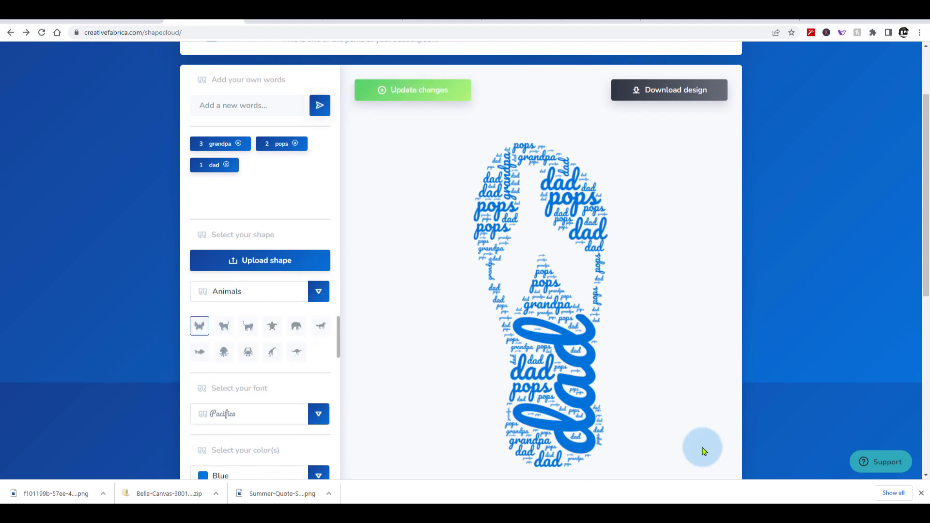
click(414, 97)
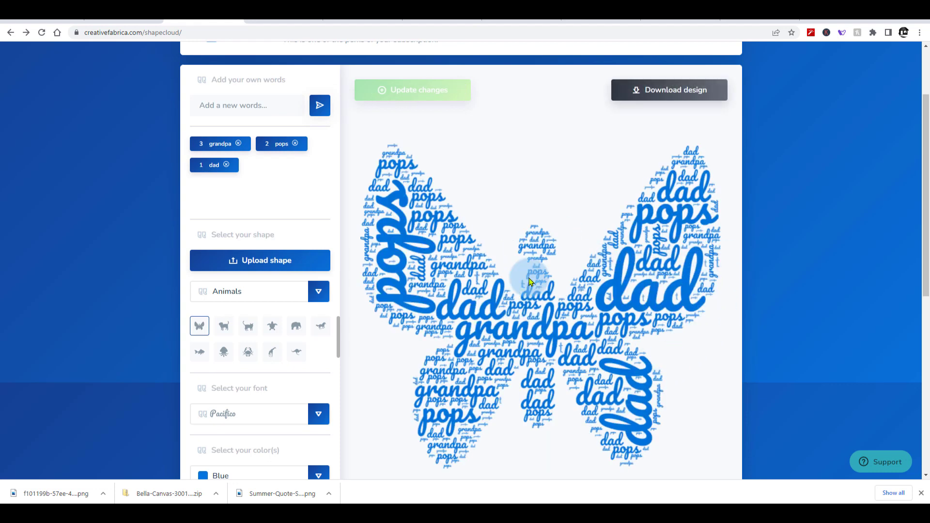
click(677, 92)
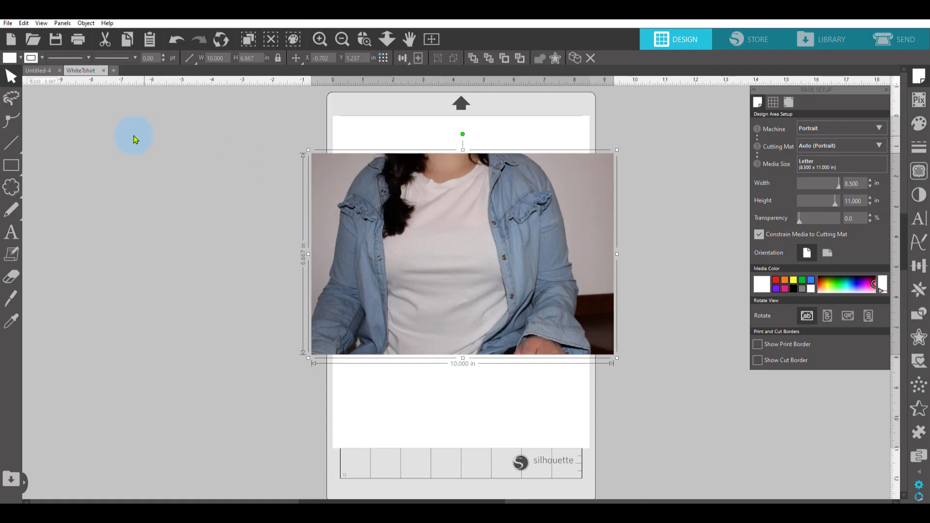
Merge the downloaded butterfly word cloud image from the Downloads folder into the WhiteTshirt document.
click(8, 24)
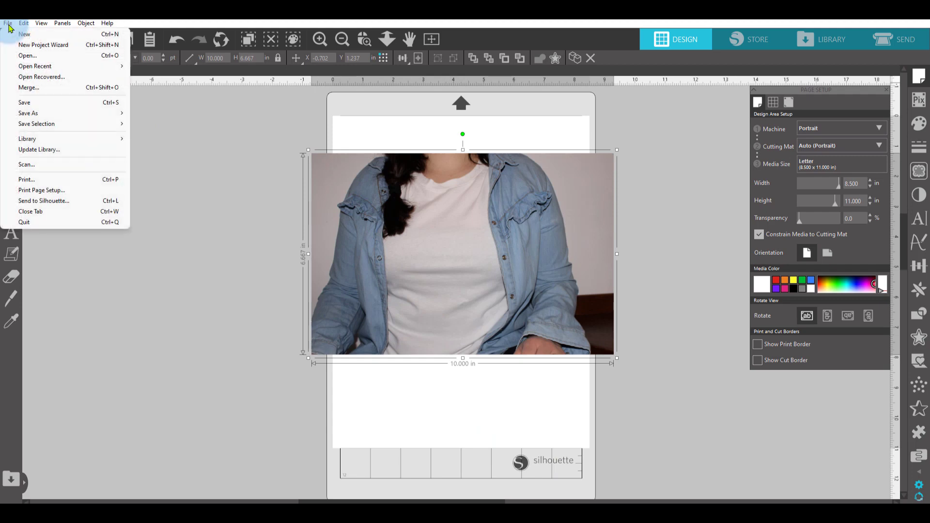
click(53, 88)
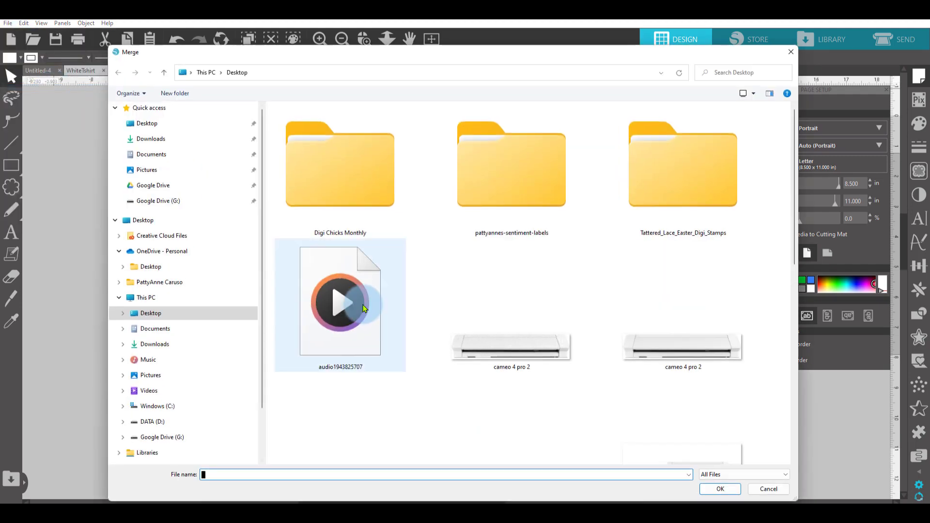
click(174, 140)
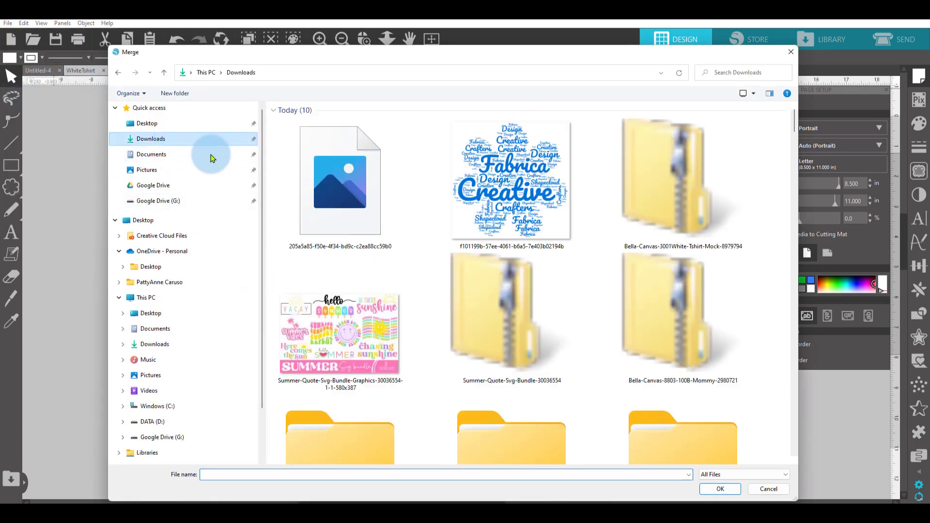
click(352, 199)
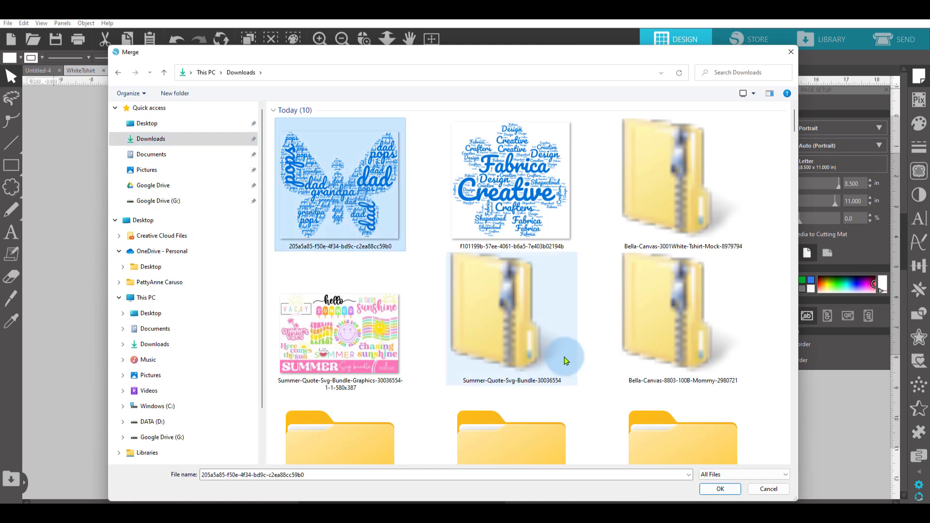
click(726, 491)
click(722, 489)
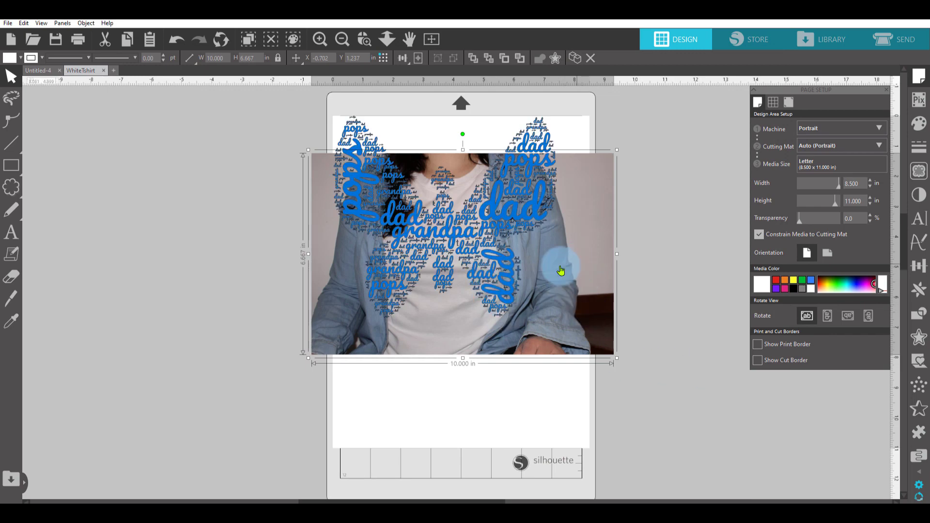
Move the butterfly beside the photo, scale it to about 7.39 in wide, and enlarge the T-shirt photo to about 19.28 in wide.
drag(497, 256, 244, 298)
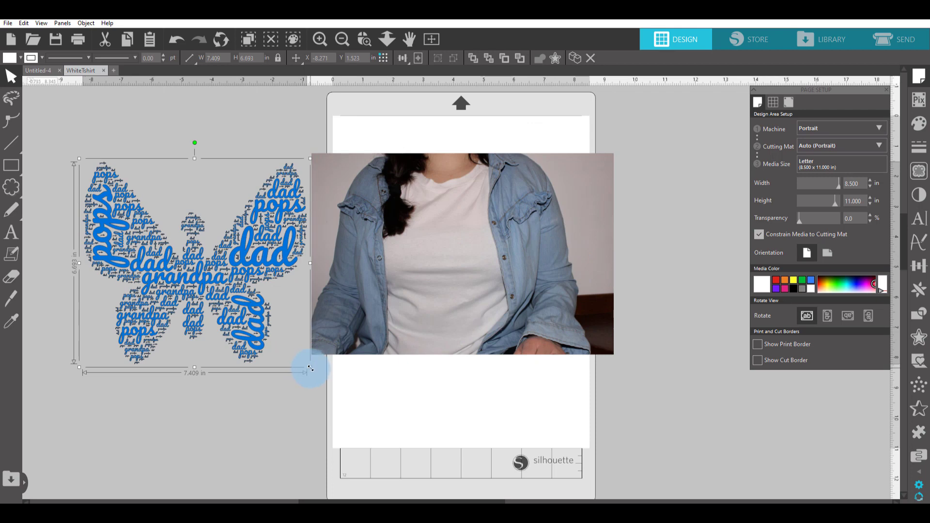
drag(311, 372, 310, 370)
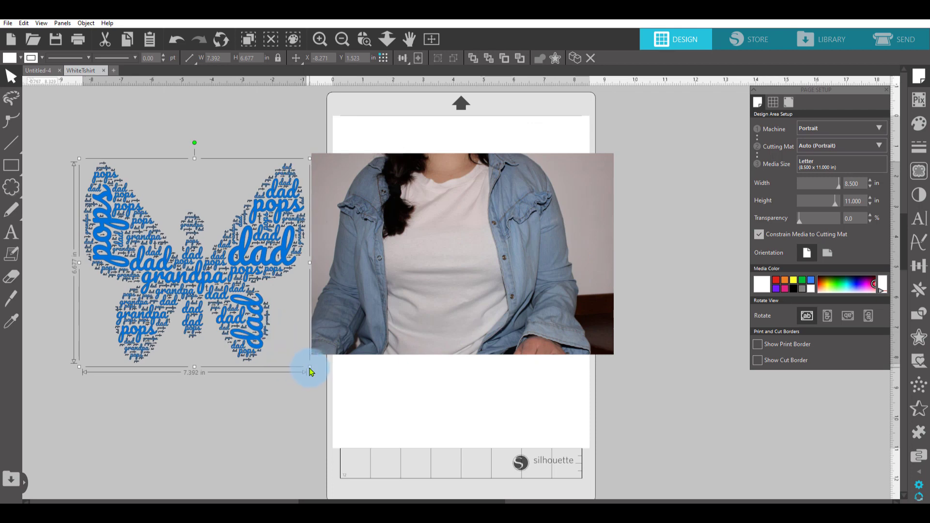
click(388, 328)
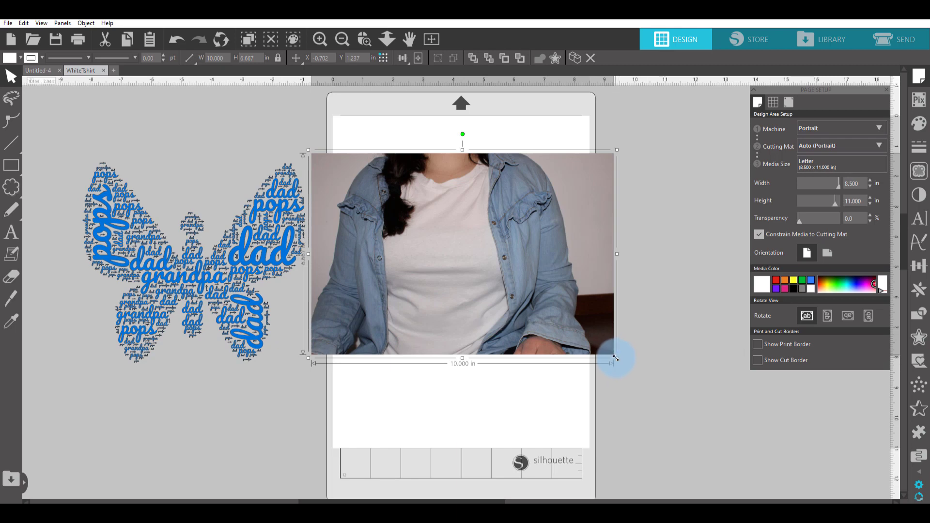
drag(616, 356, 891, 494)
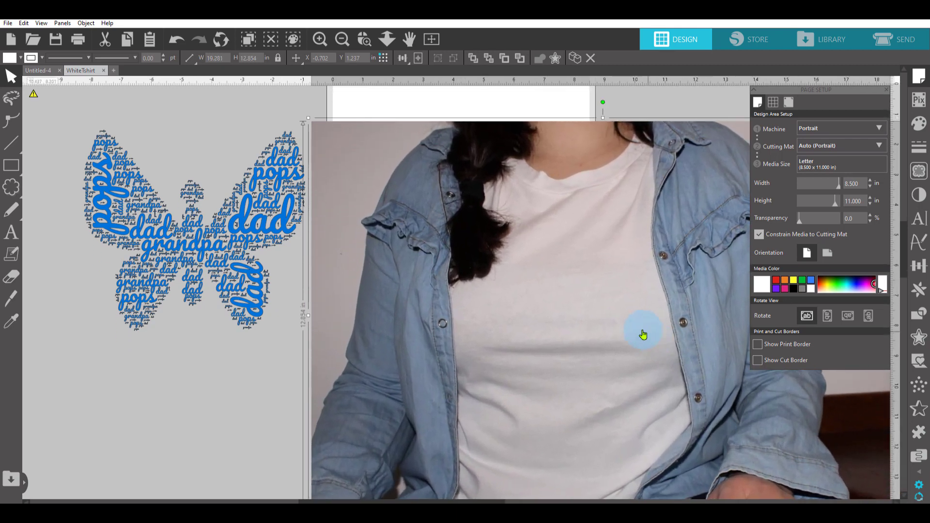
Move the enlarged photo over the page and place the butterfly design on the chest of the white T-shirt.
drag(644, 328, 453, 282)
drag(269, 238, 455, 264)
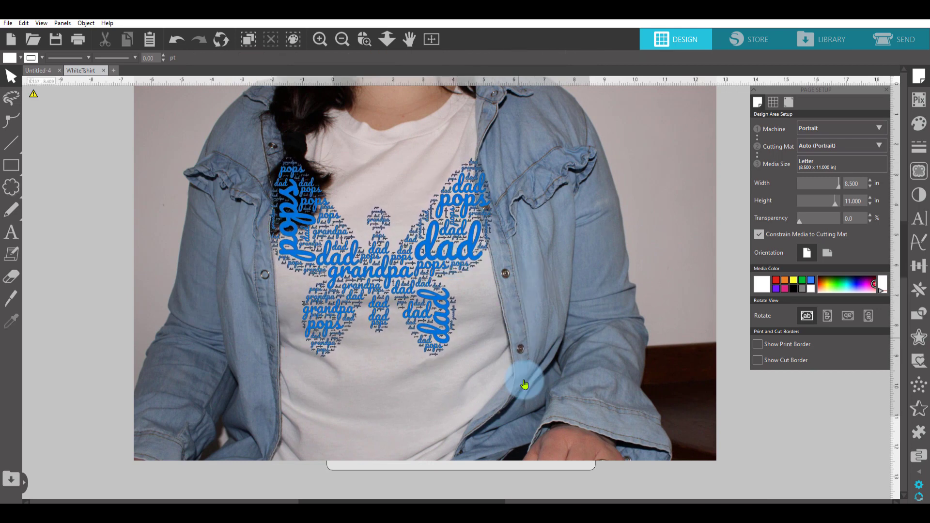
click(498, 384)
drag(498, 384, 549, 393)
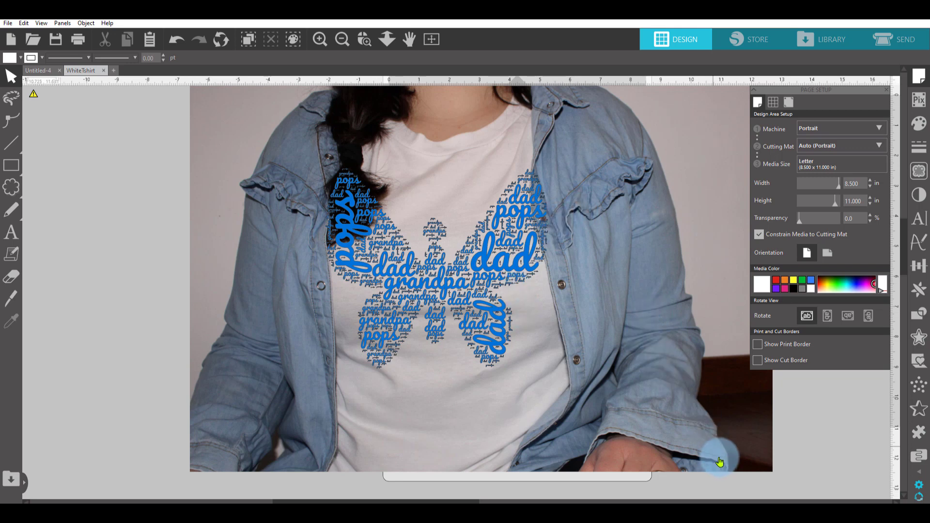
Show the document's layers and rename the butterfly design's polygon entry as "butterfly".
click(921, 474)
click(830, 466)
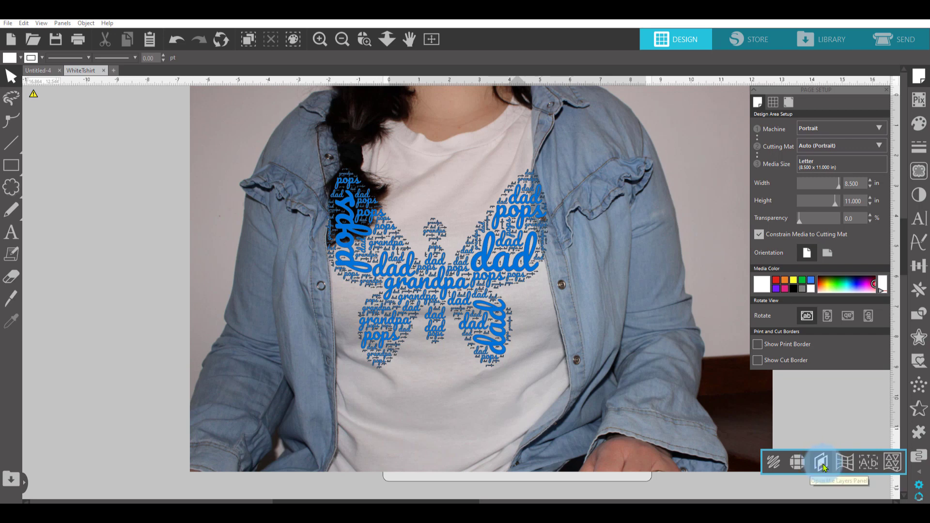
click(825, 465)
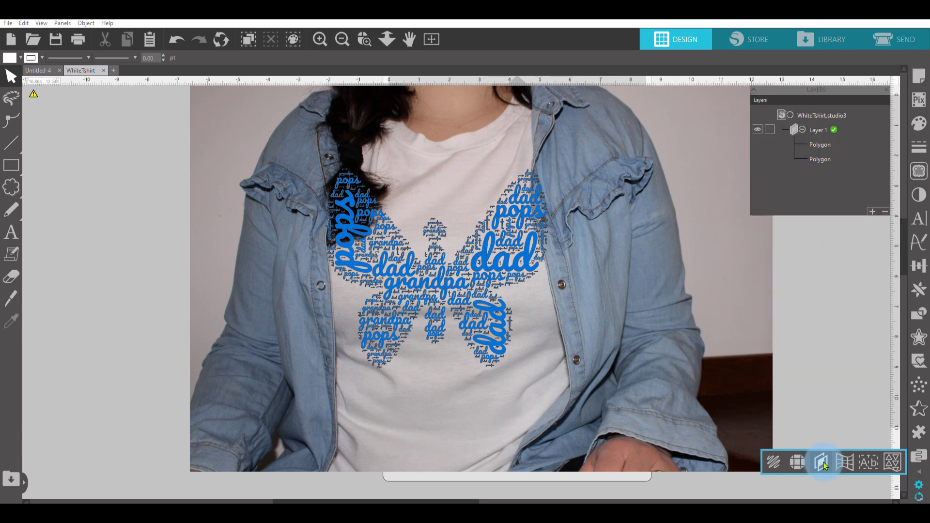
click(816, 132)
click(831, 148)
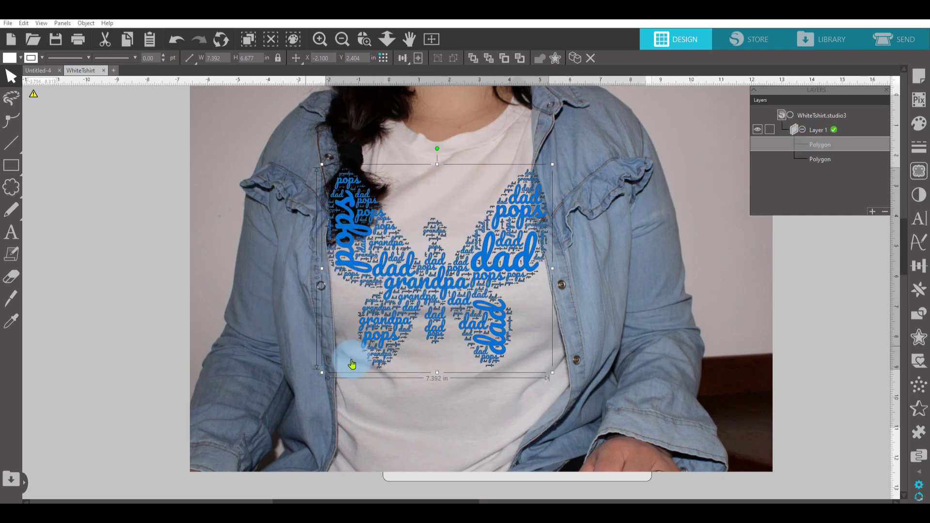
right_click(826, 147)
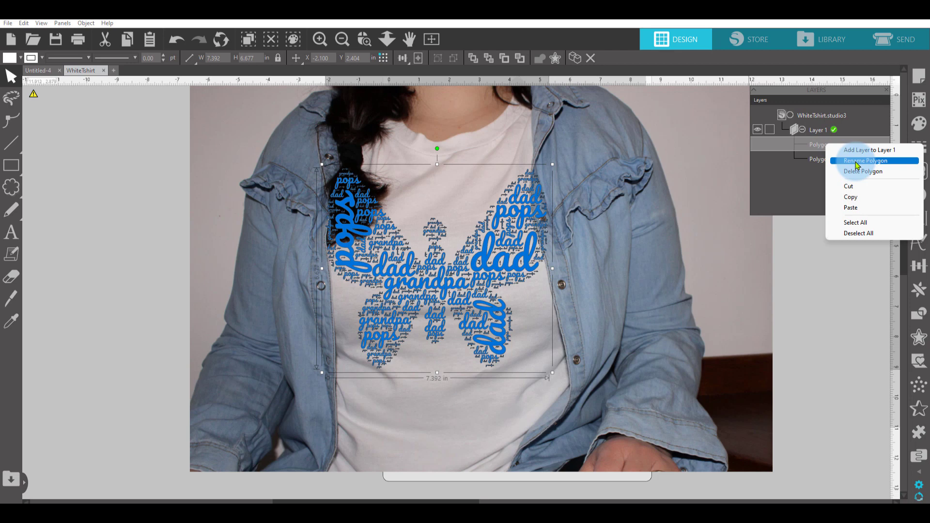
click(834, 161)
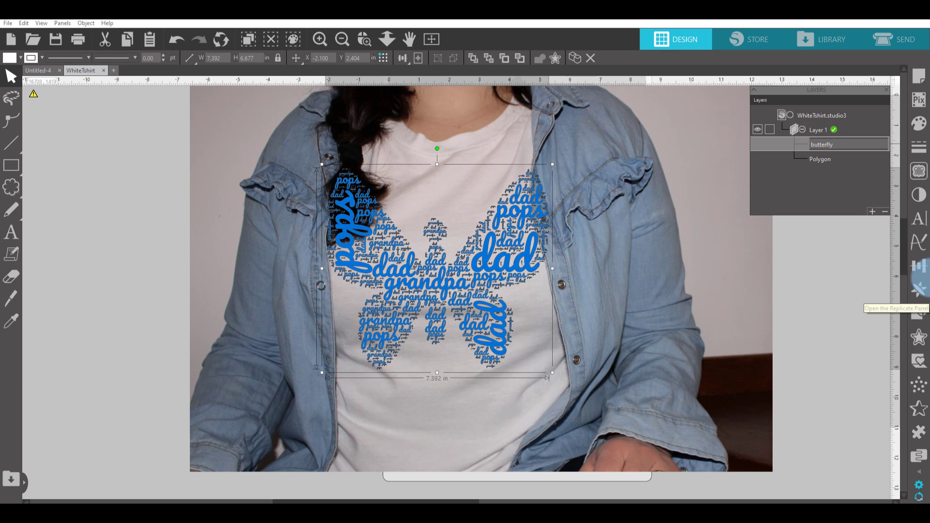
Rename the photo's polygon entry in Layer 1 as "girl".
click(818, 158)
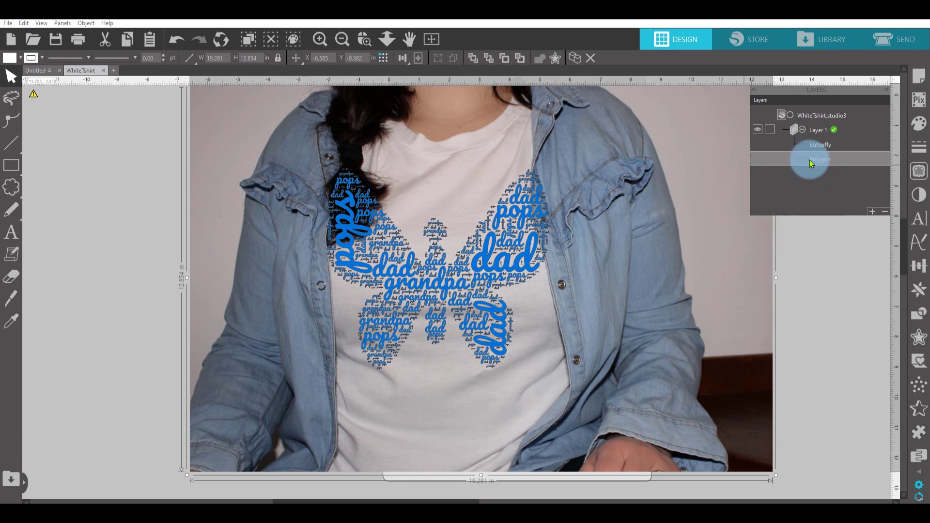
right_click(822, 161)
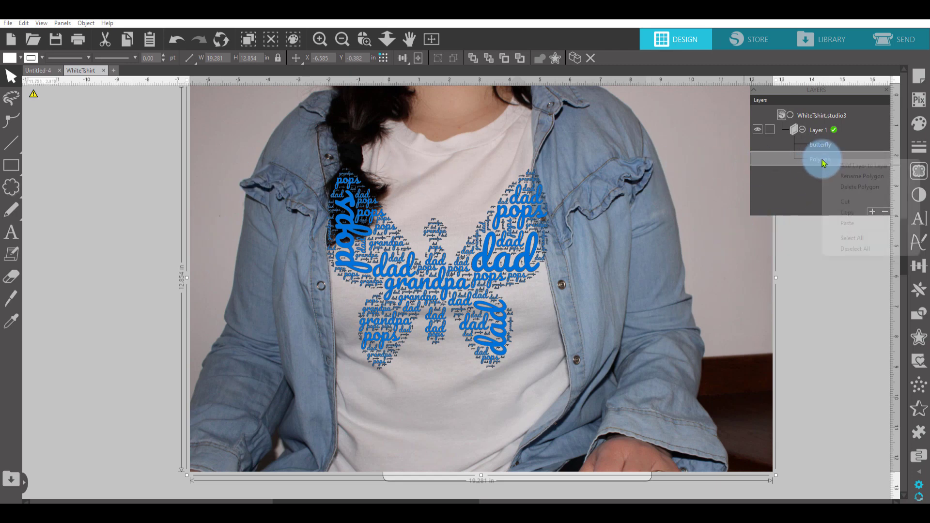
click(856, 176)
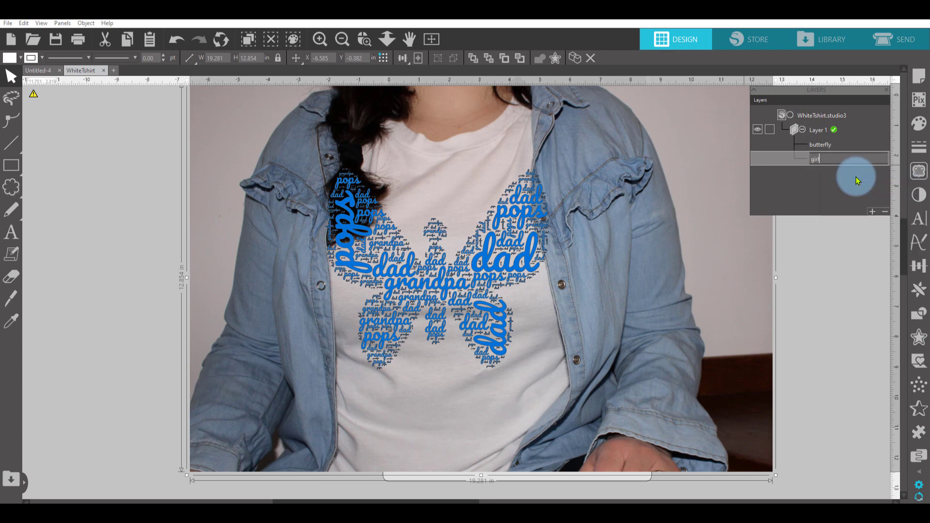
text(girl)
key(Return)
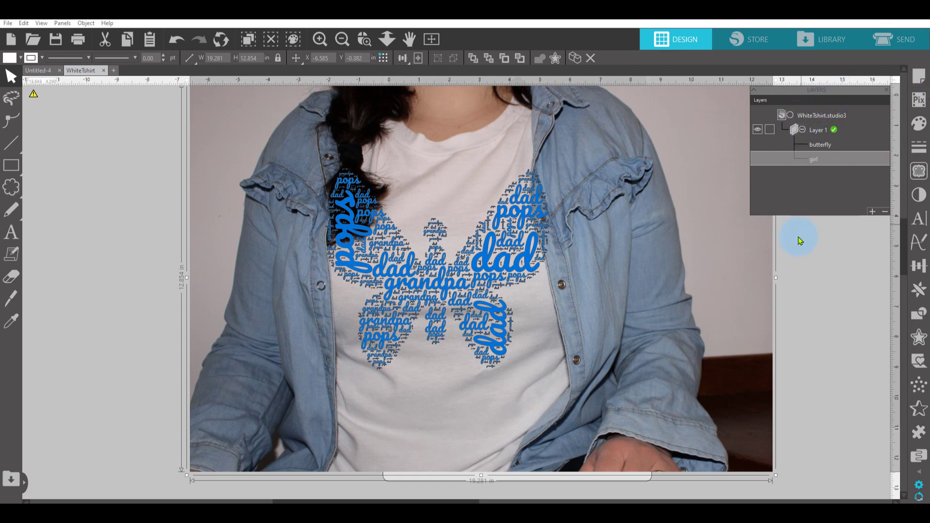
click(813, 199)
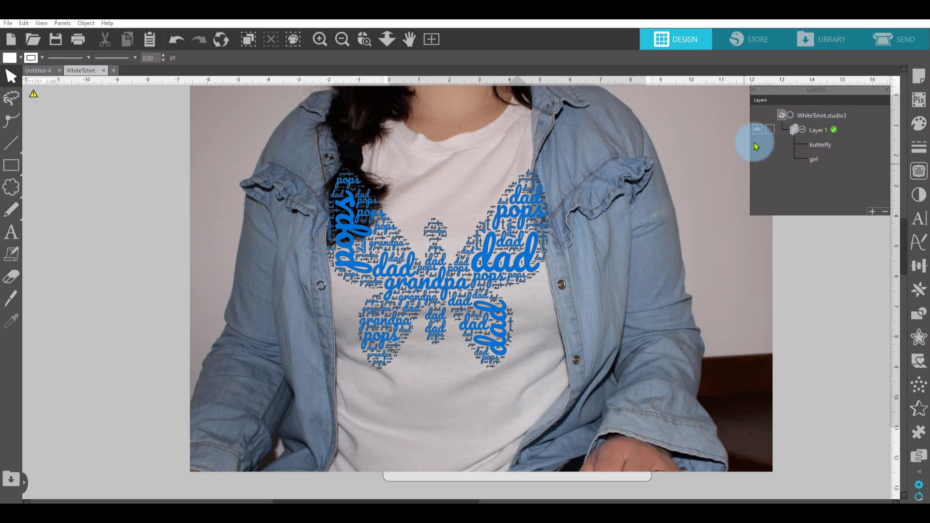
Add a second layer and move the butterfly object from Layer 1 into it.
click(871, 212)
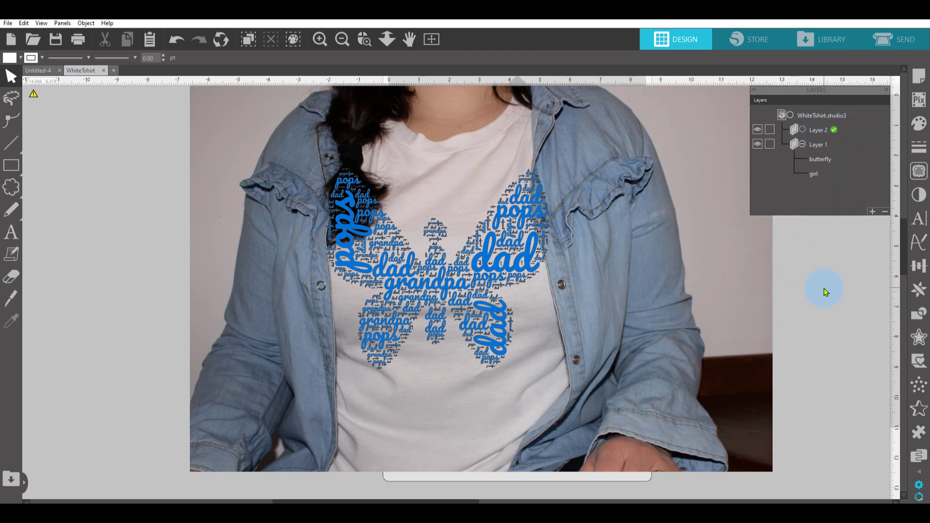
click(825, 161)
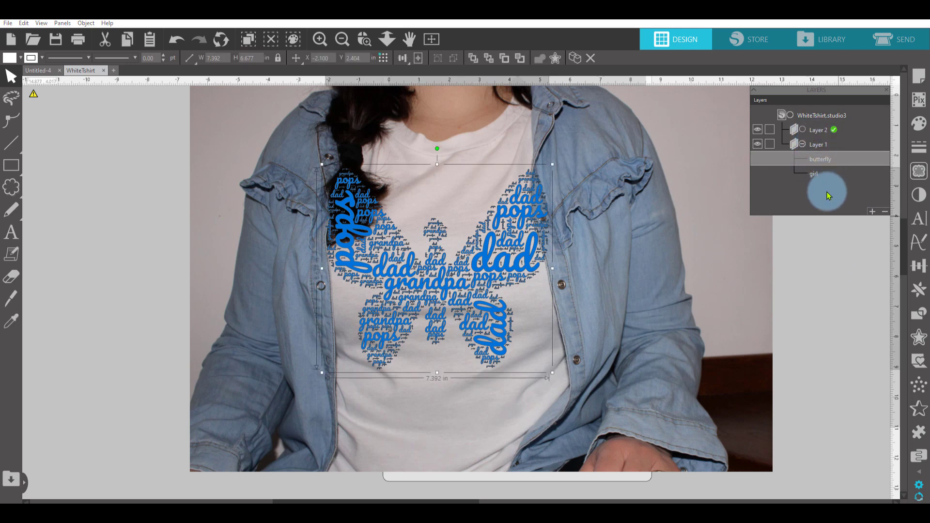
drag(824, 160, 817, 132)
click(828, 278)
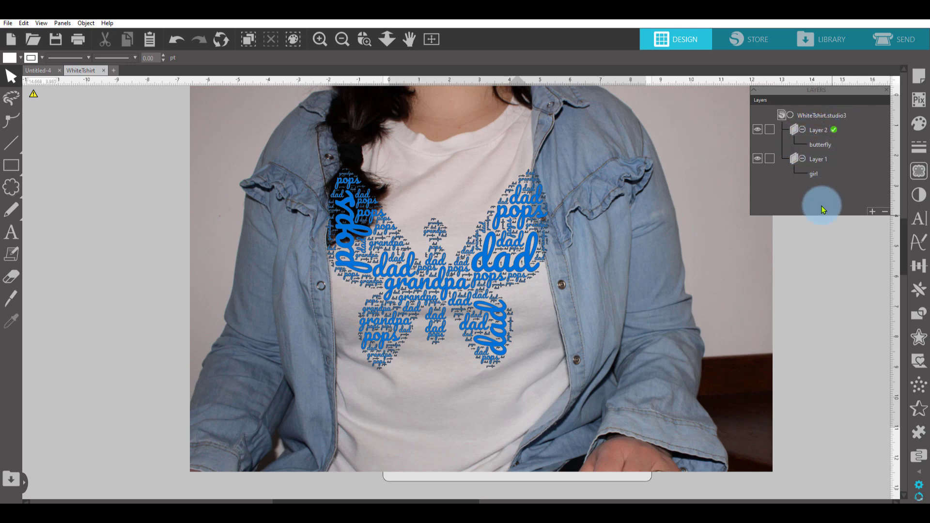
Lock Layer 1 containing the photo and select Layer 2 with the butterfly.
click(770, 159)
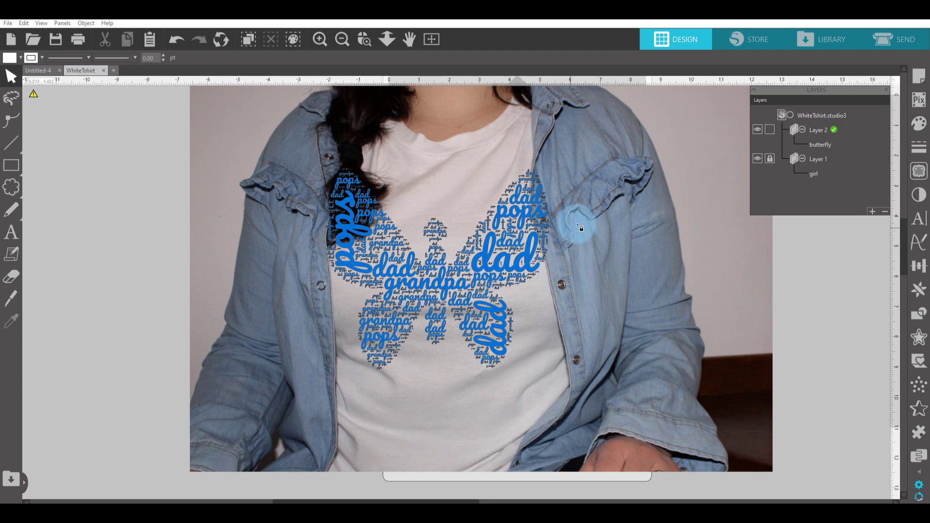
click(816, 134)
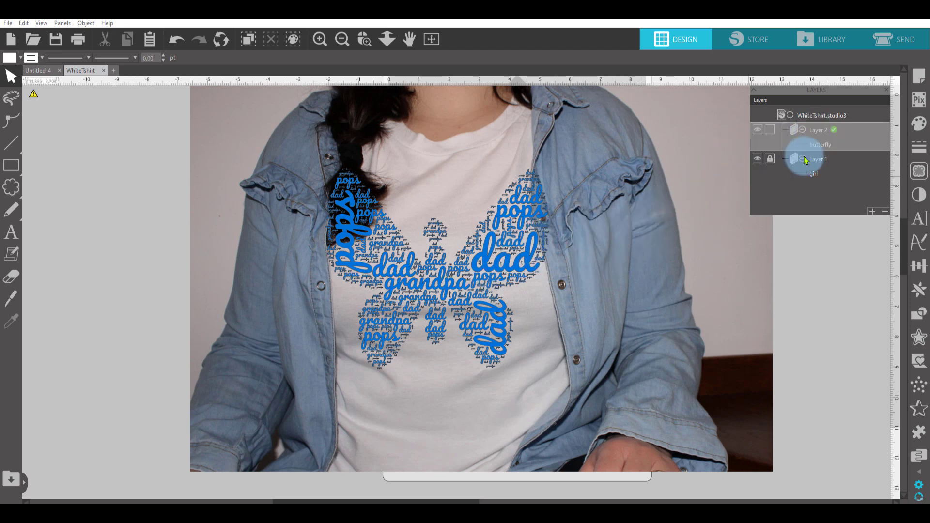
click(843, 251)
click(814, 130)
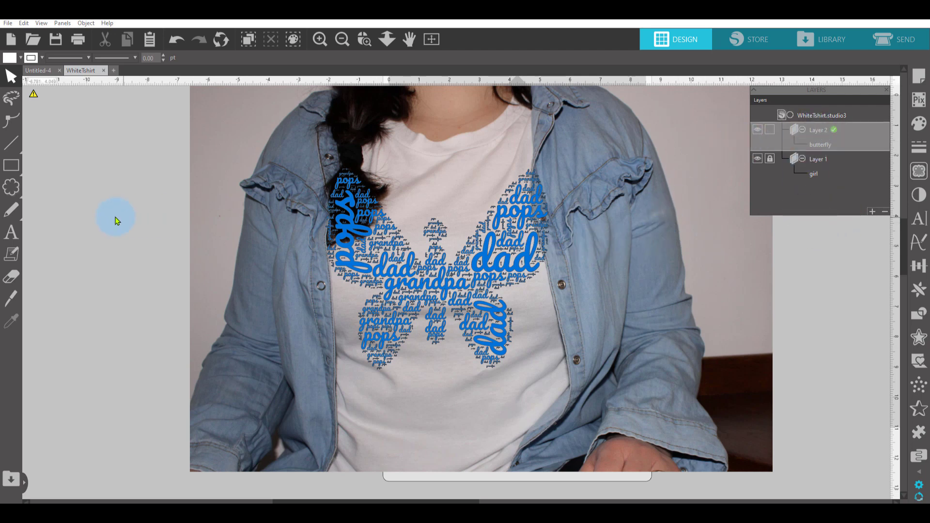
Erase the butterfly's upper wing parts overlapping the braid and denim jacket, using the outline Eraser enlarged to size 2.375.
click(12, 278)
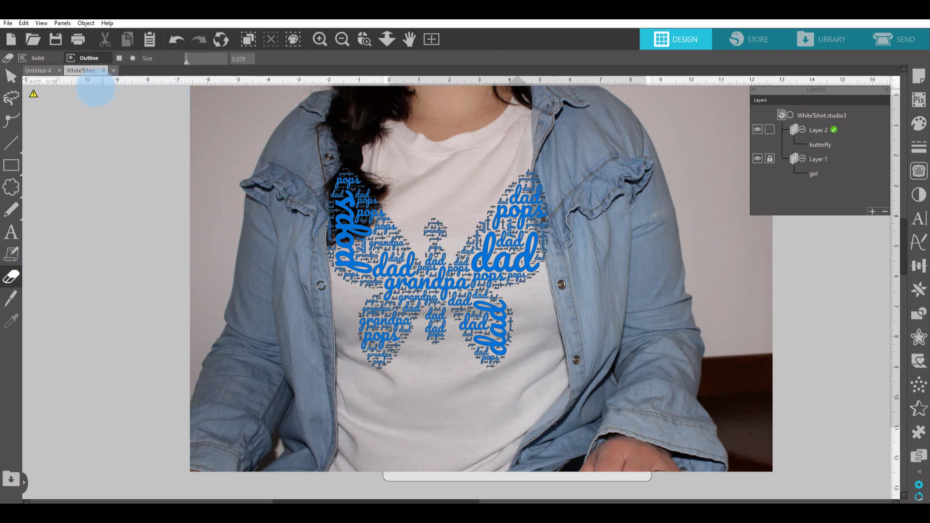
drag(352, 180, 340, 192)
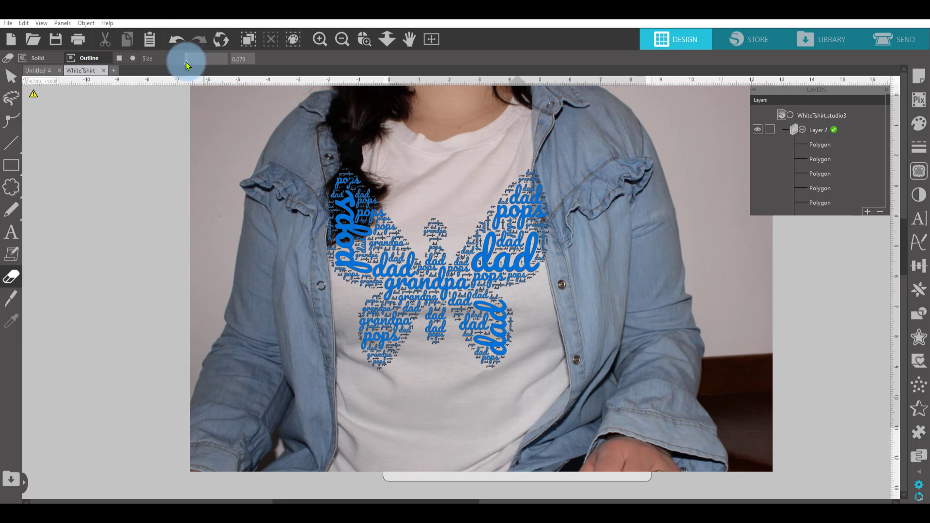
drag(186, 61, 210, 59)
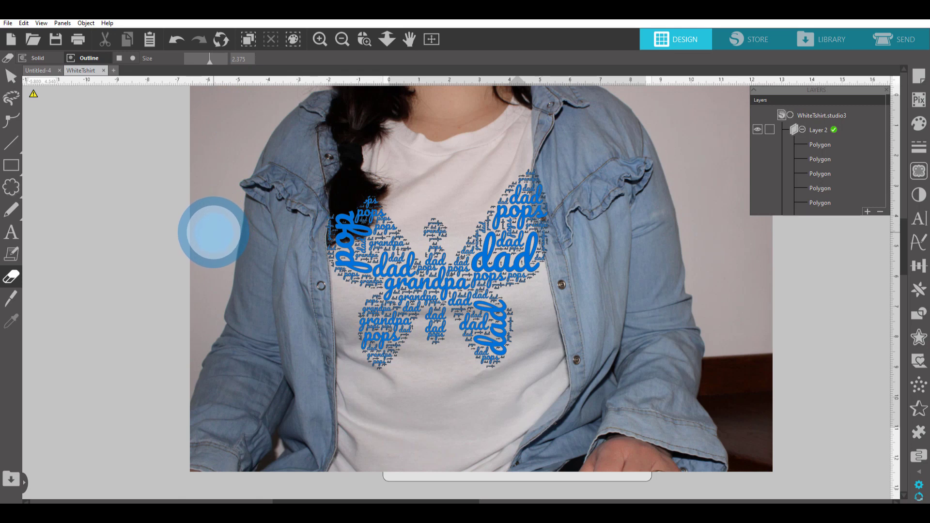
drag(311, 208, 322, 214)
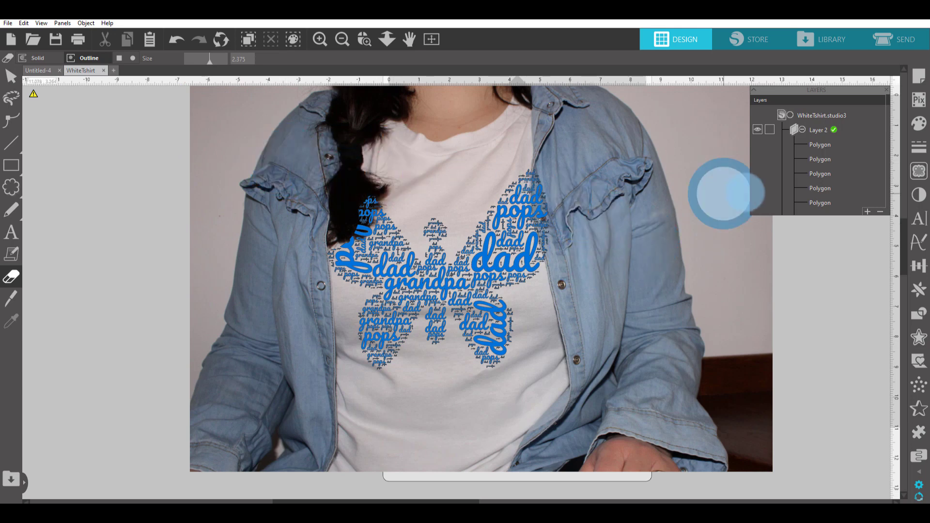
click(340, 211)
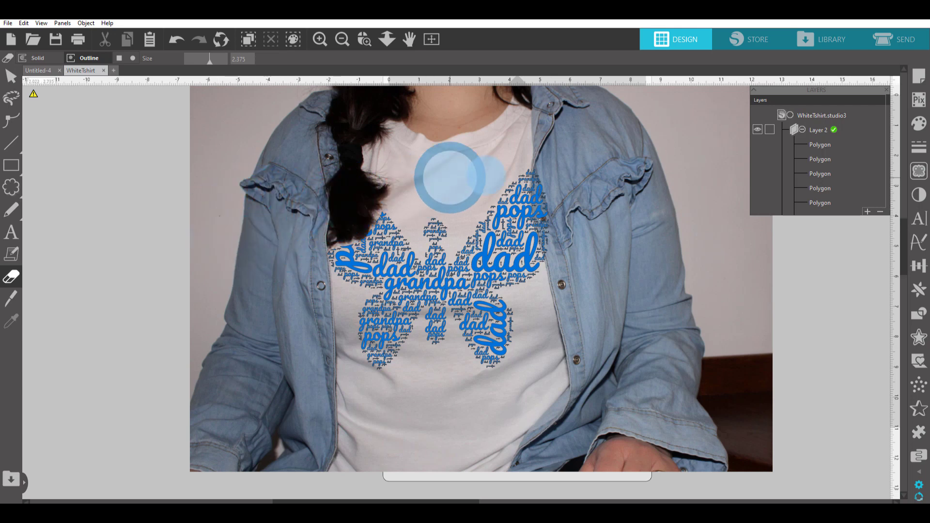
mouse_move(563, 168)
mouse_down()
mouse_move(574, 235)
mouse_move(591, 266)
mouse_up()
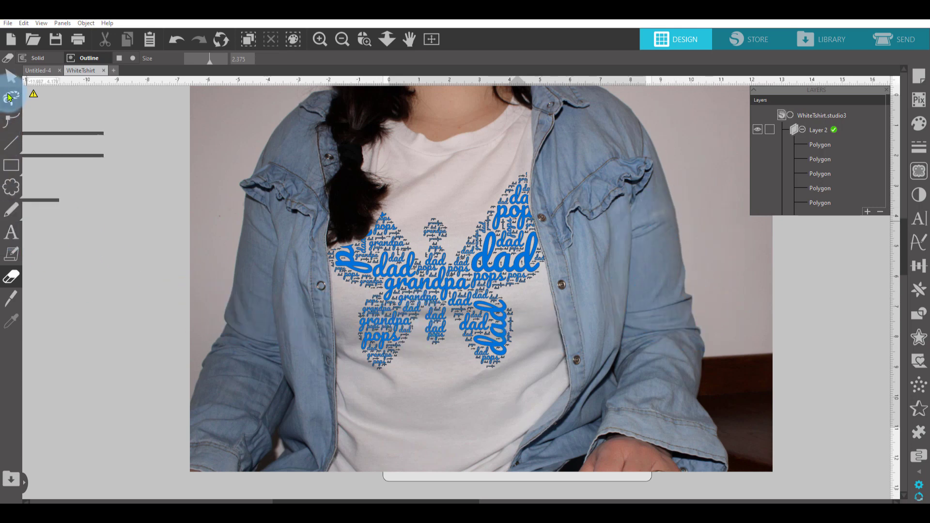
Select all the remaining butterfly pieces on the shirt and group them.
click(11, 76)
click(405, 271)
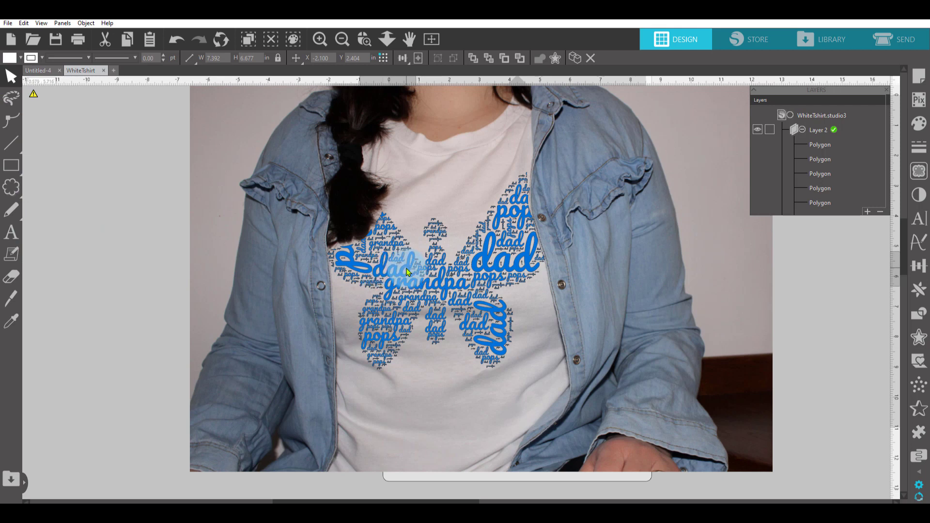
drag(552, 362, 269, 140)
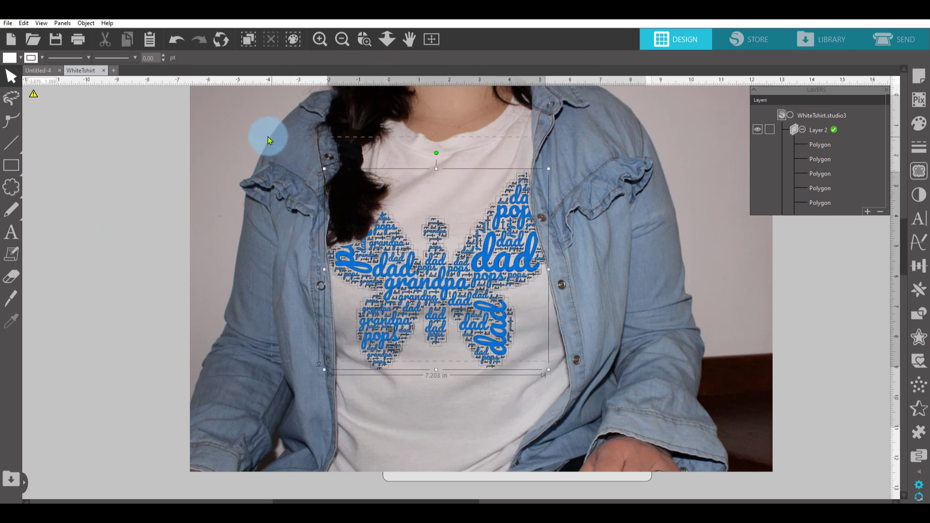
drag(608, 386, 272, 152)
right_click(448, 266)
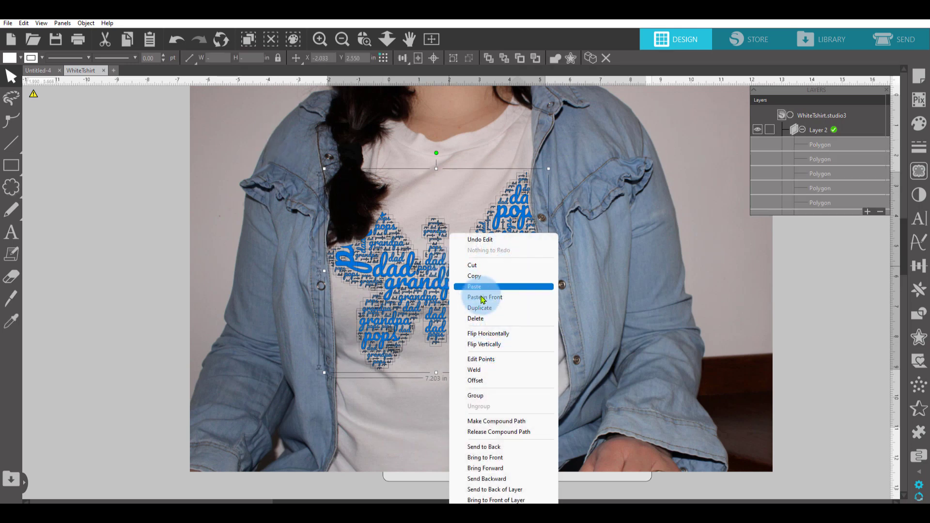
click(508, 399)
key(ctrl+shift+g)
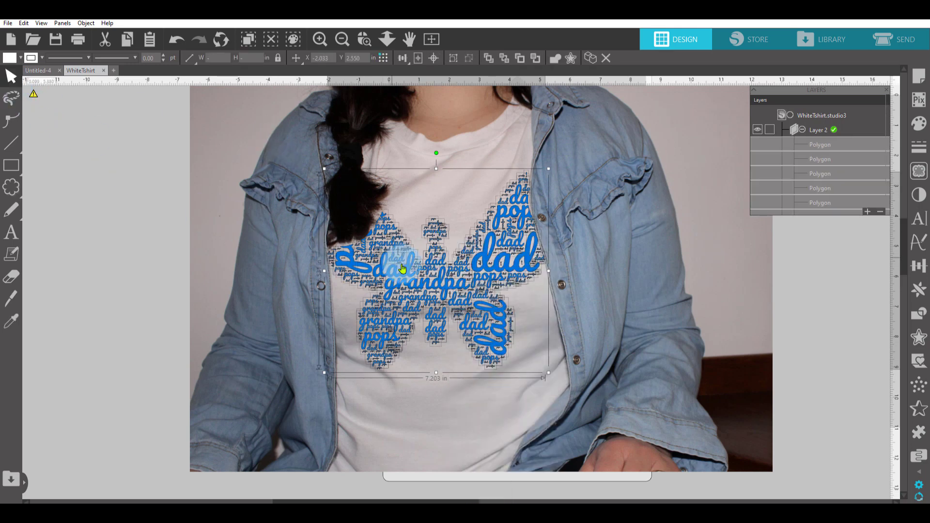
drag(426, 281, 428, 285)
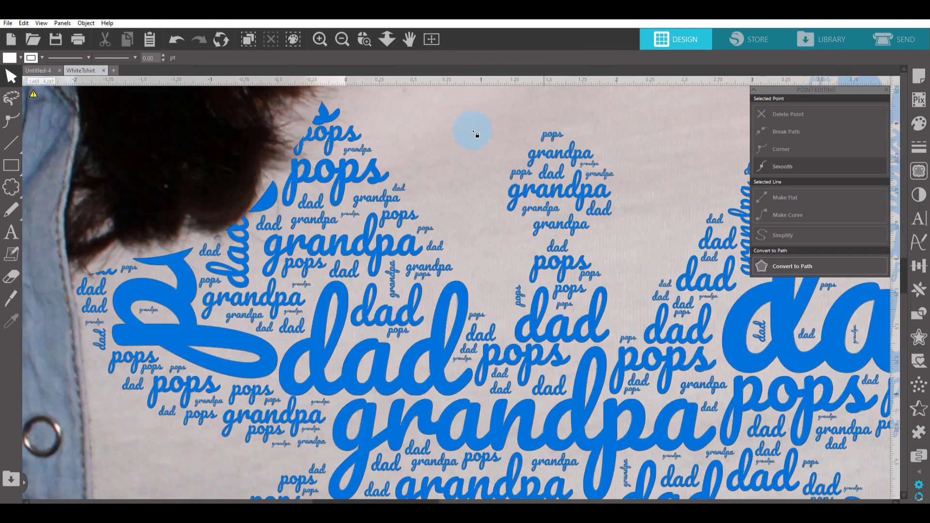
Select the whole butterfly word design on the shirt photo and delete it.
click(342, 43)
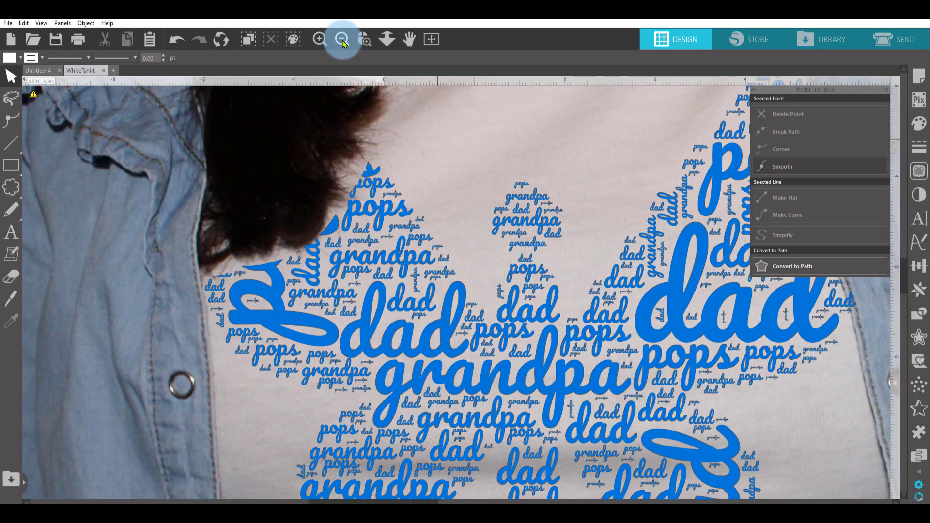
click(342, 43)
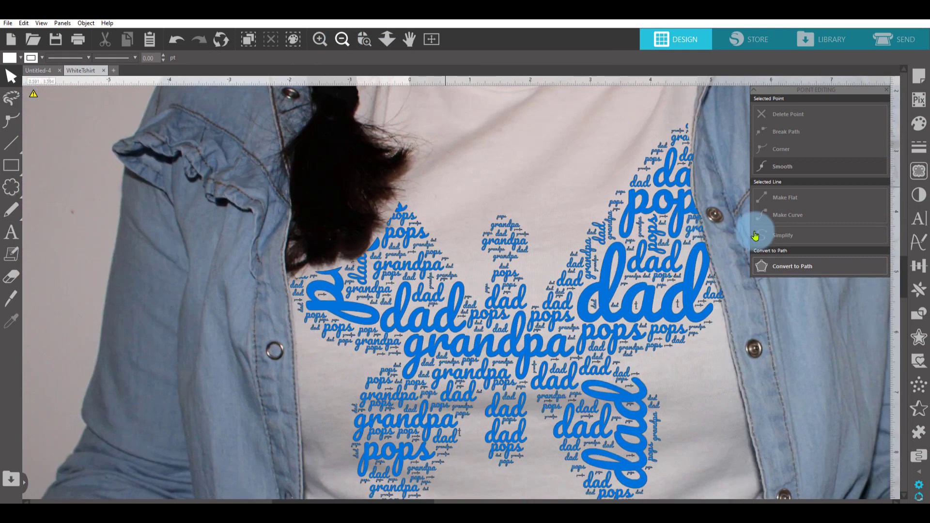
scroll(672, 331, up, 2)
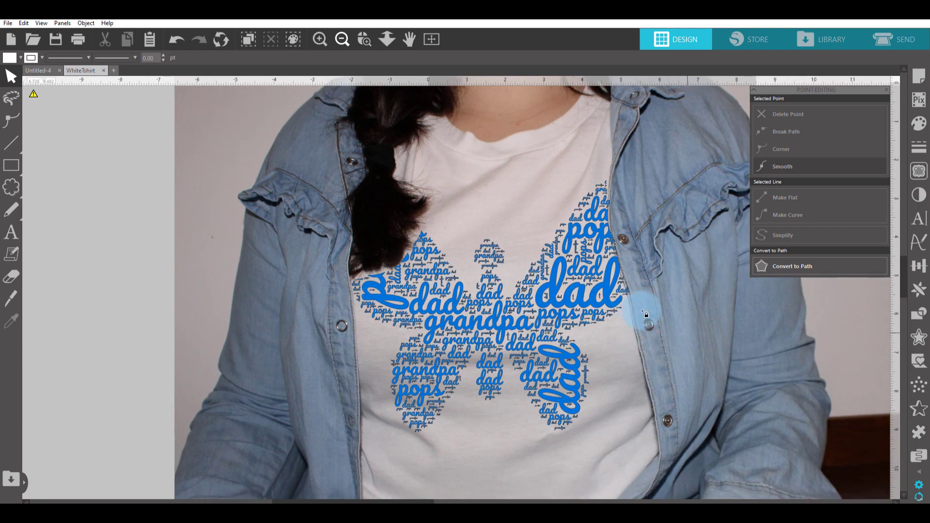
scroll(473, 290, down, 2)
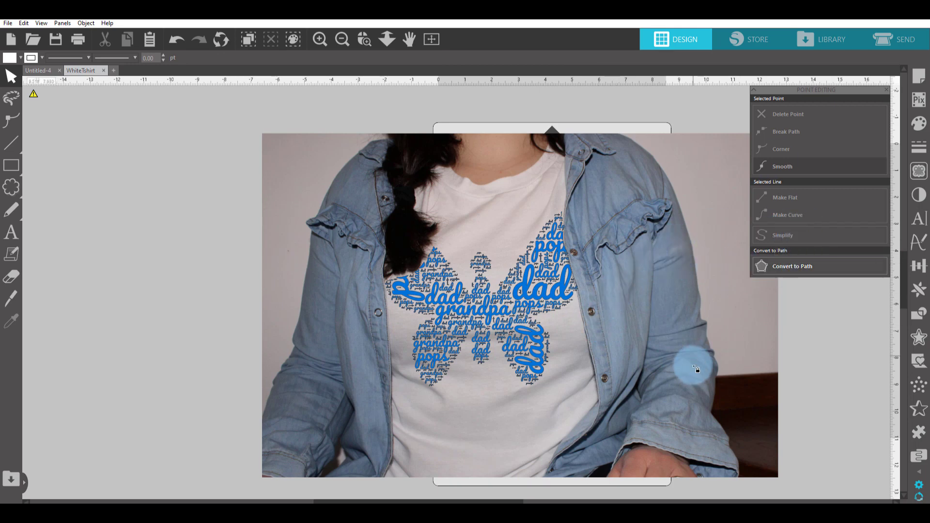
click(500, 286)
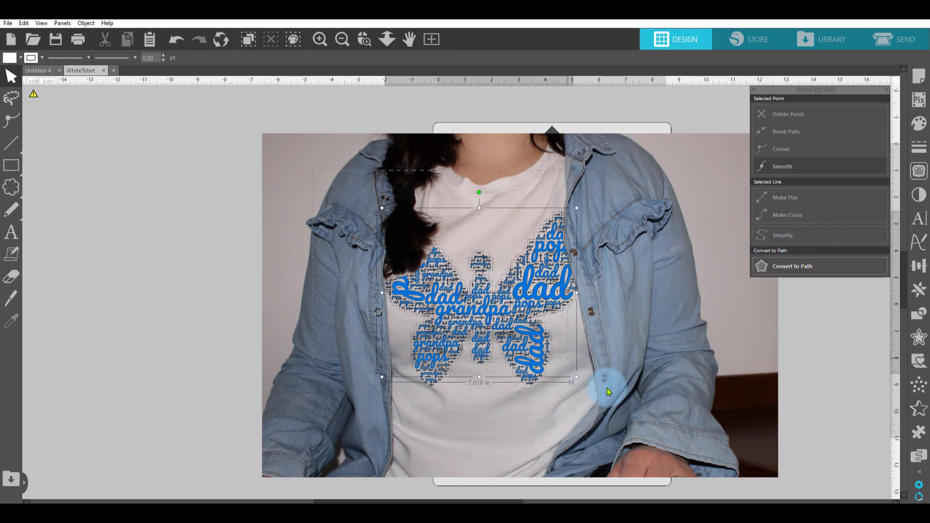
key(Delete)
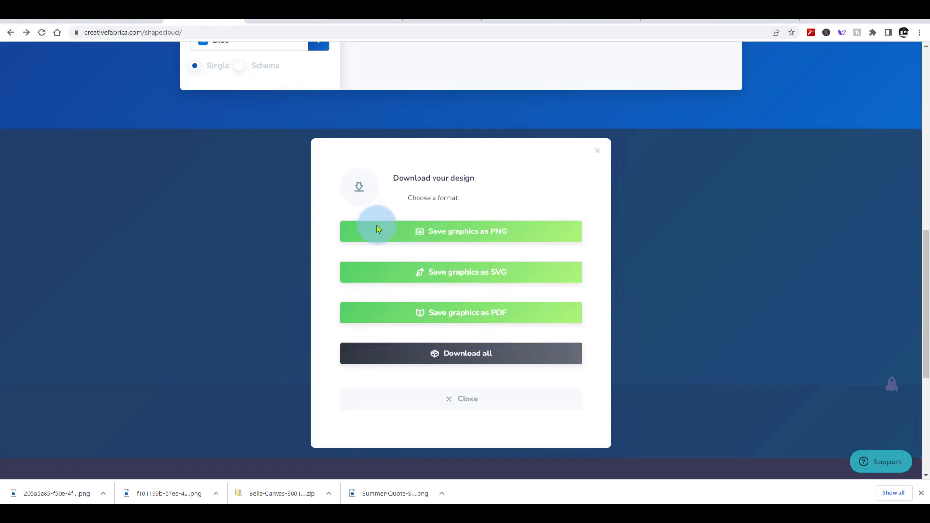
Switch to the ShapeCloud page in the browser and regenerate the word cloud using the dog shape from the Animals category.
click(376, 227)
scroll(303, 315, down, 2)
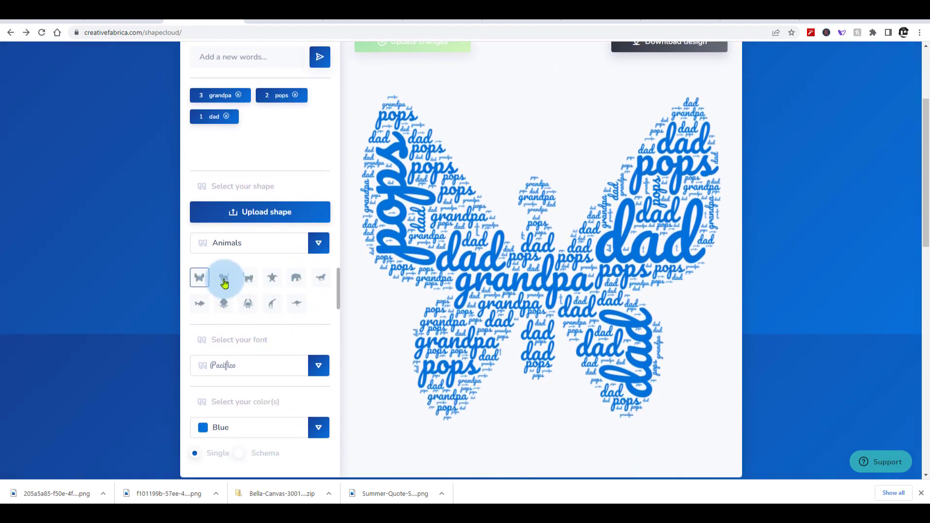
click(224, 279)
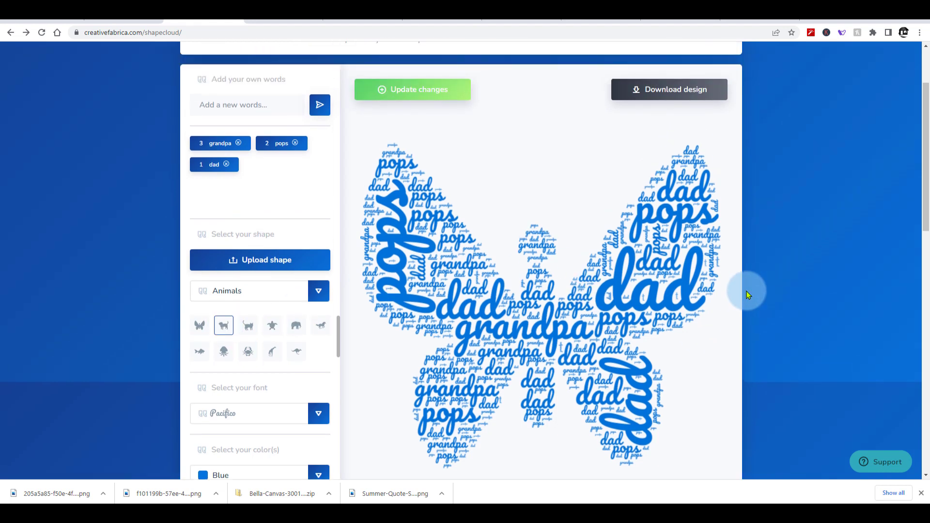
scroll(747, 295, up, 2)
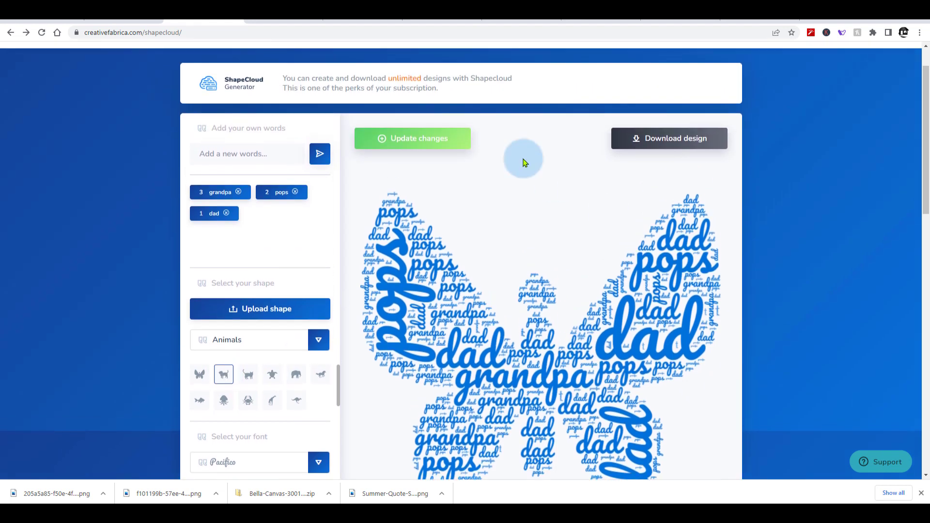
click(417, 146)
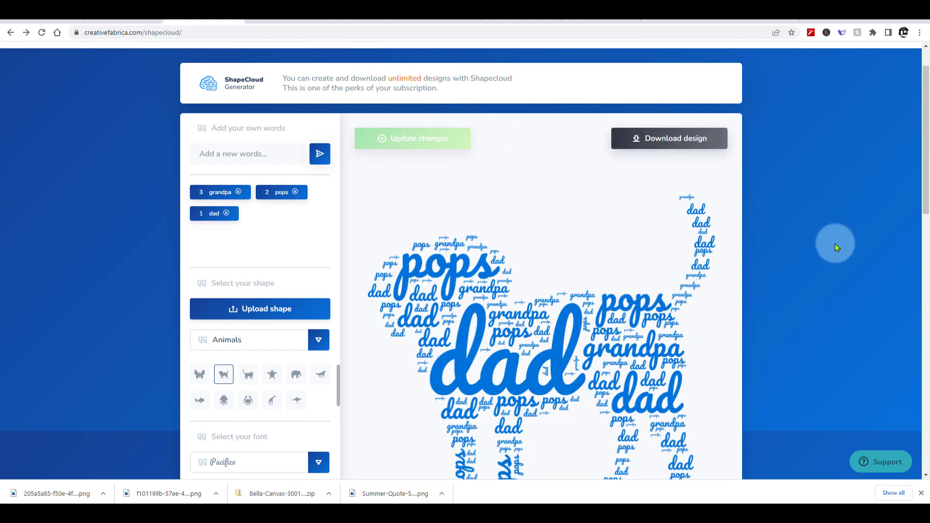
Remove the words "grandpa", "pops" and "dad" from the word list.
scroll(795, 252, down, 1)
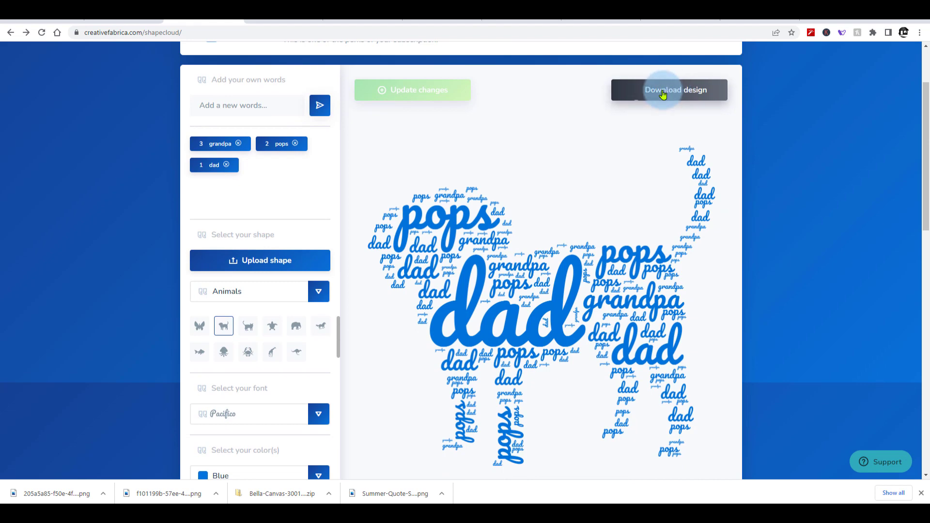
click(239, 145)
click(232, 145)
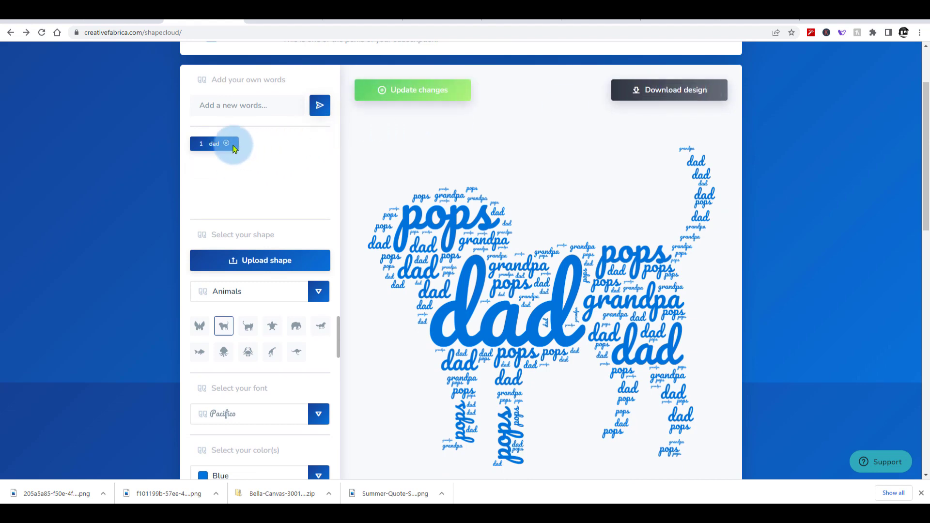
click(225, 144)
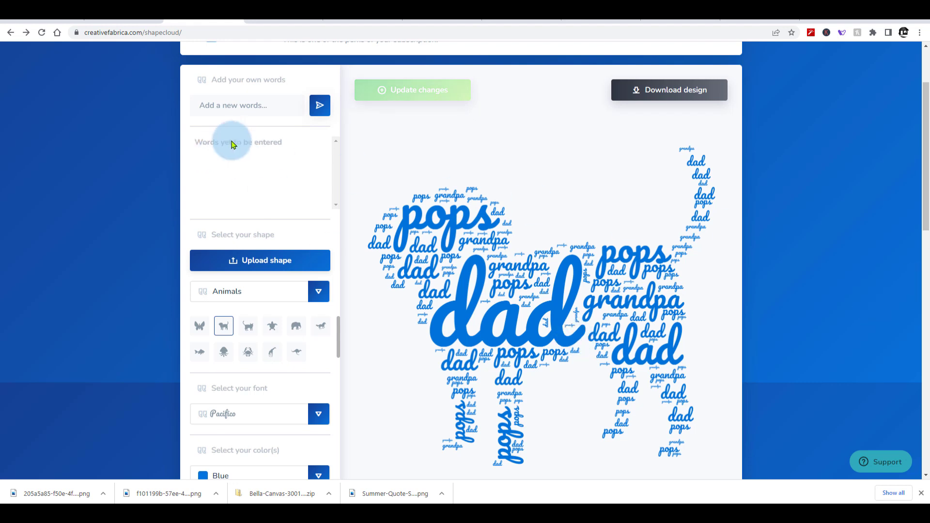
Add the words "puppy", "roxie", "Roxie", "daisy" and "fun", and update the dog word cloud with them.
click(233, 104)
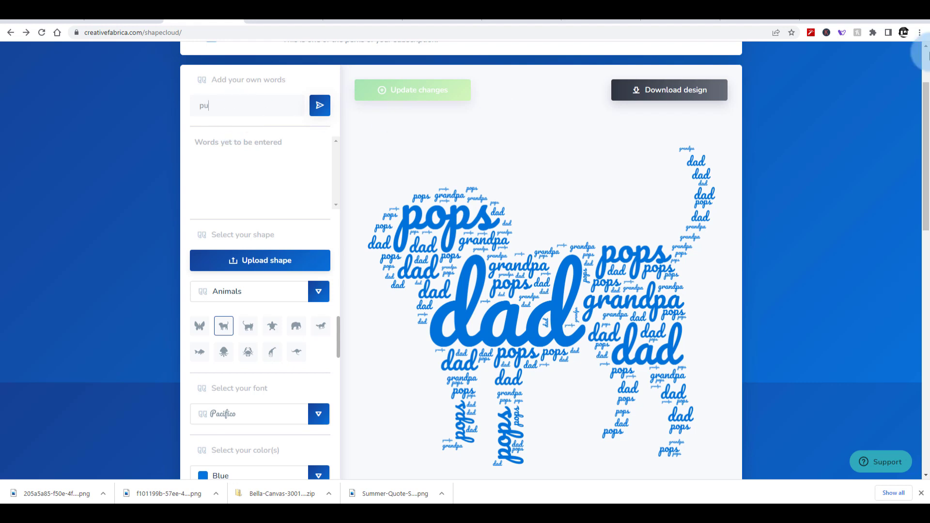
text(puppy)
key(Return)
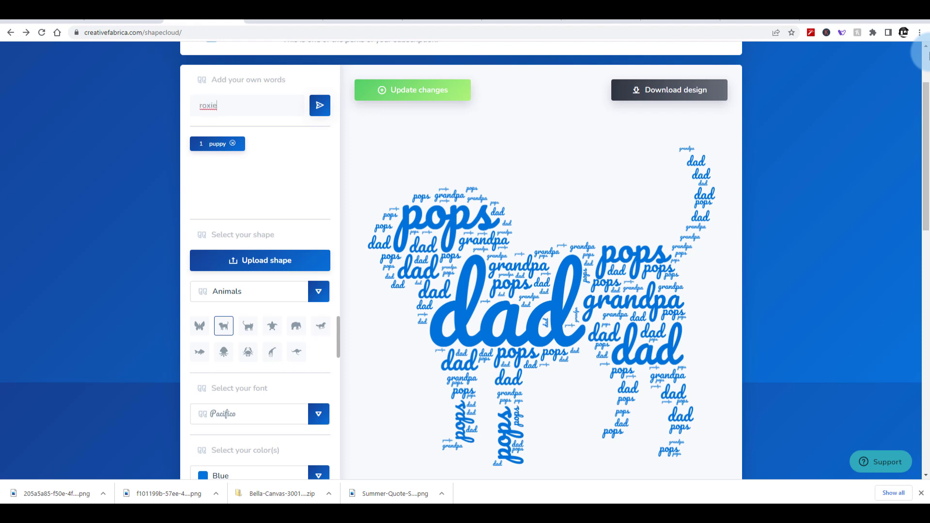
key(Return)
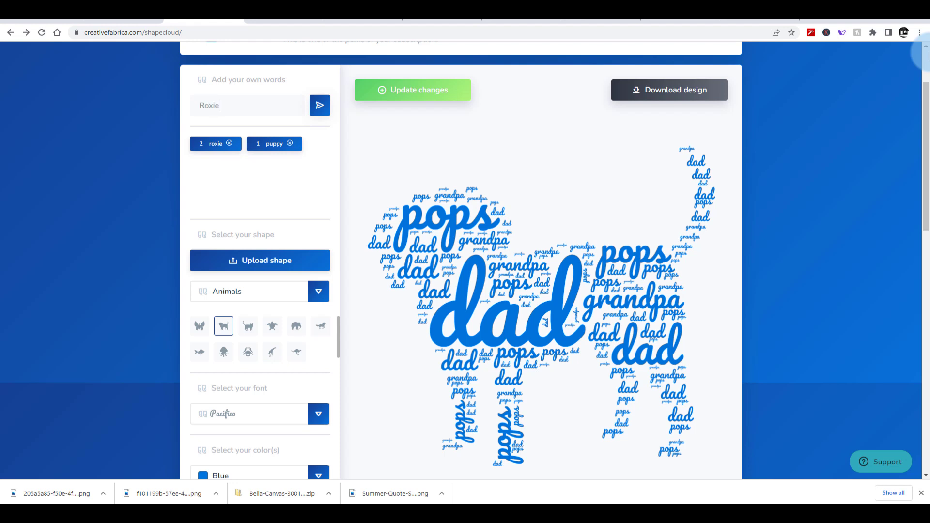
key(Return)
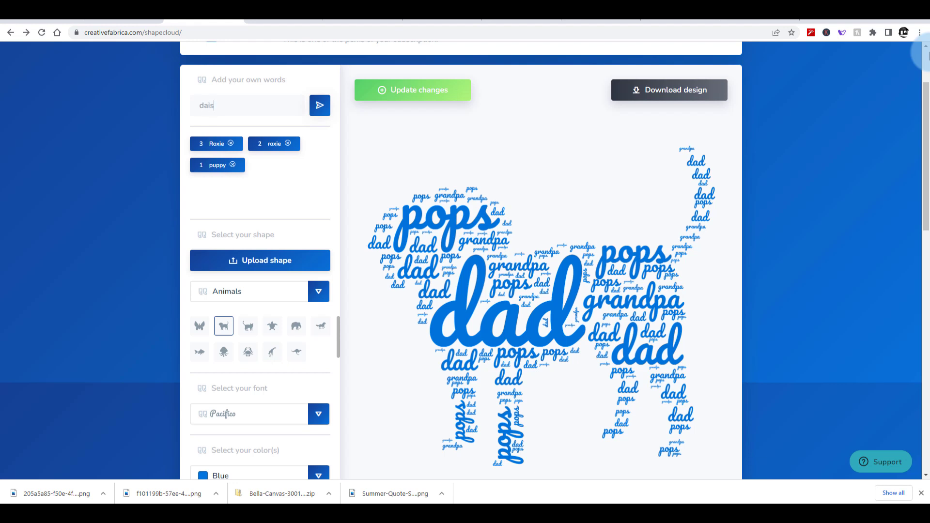
text(daisy)
key(Return)
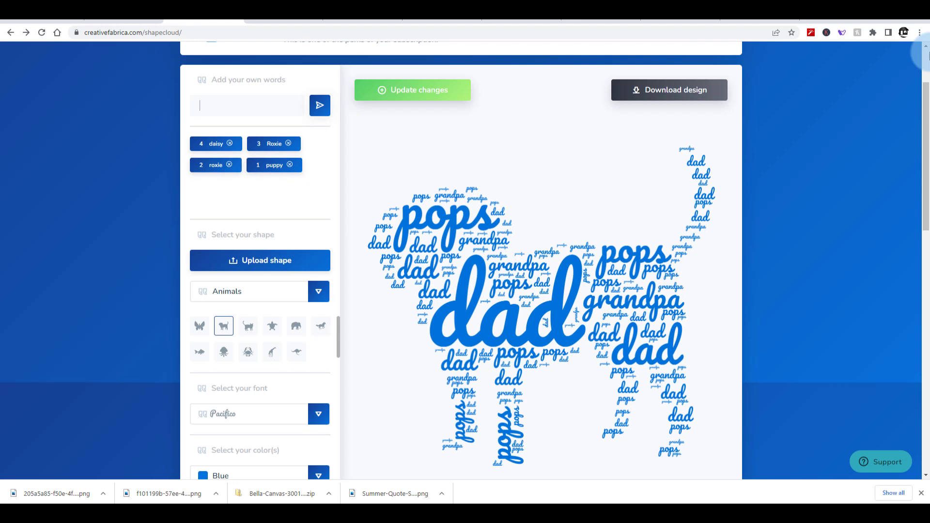
text(fun)
key(Return)
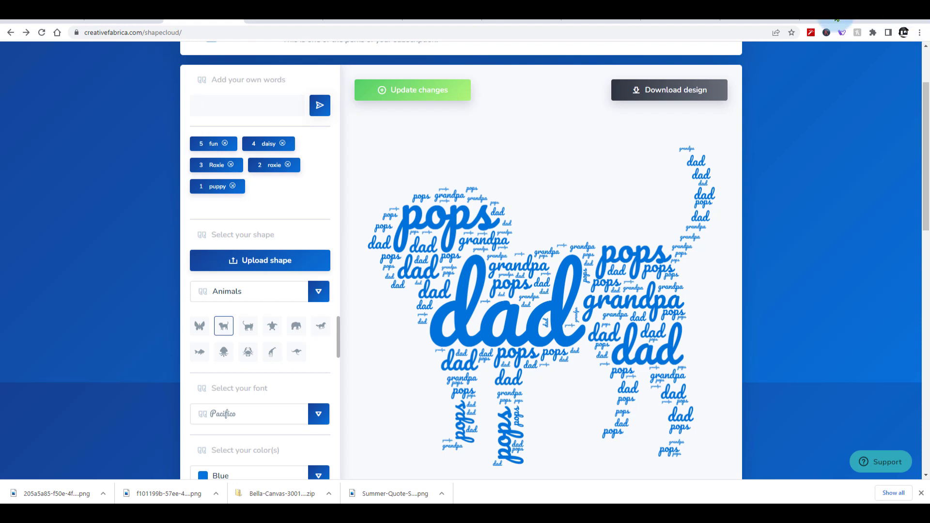
click(418, 97)
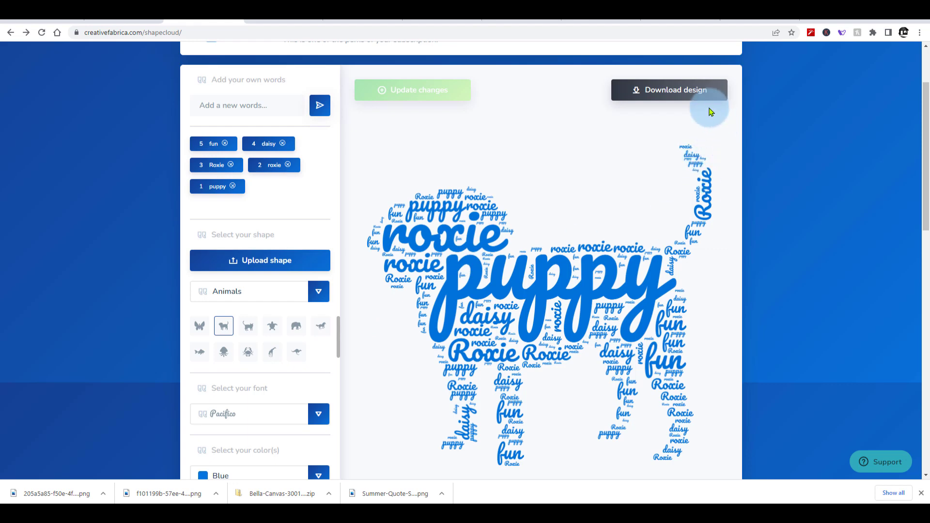
Change the word cloud's font to Gloria Hallelujah and update the design.
click(684, 89)
scroll(485, 193, down, 3)
click(318, 266)
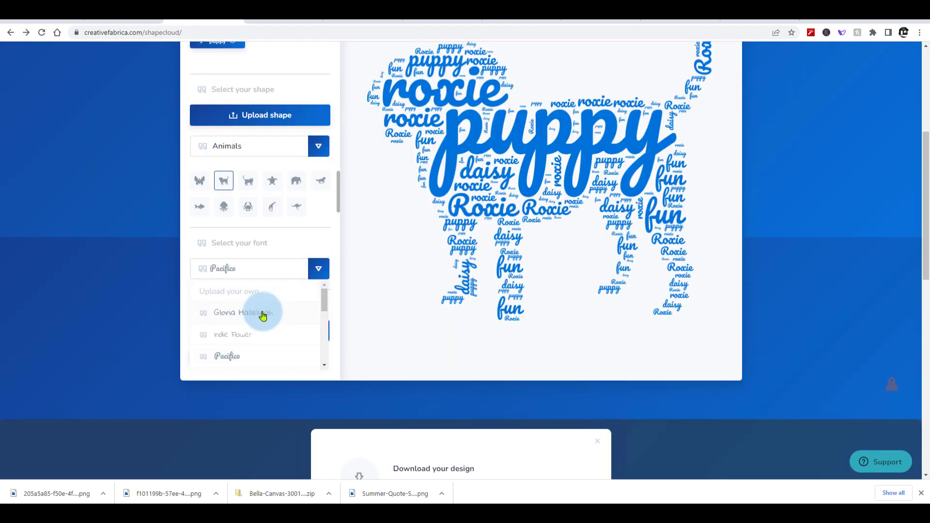
click(262, 314)
scroll(363, 218, up, 4)
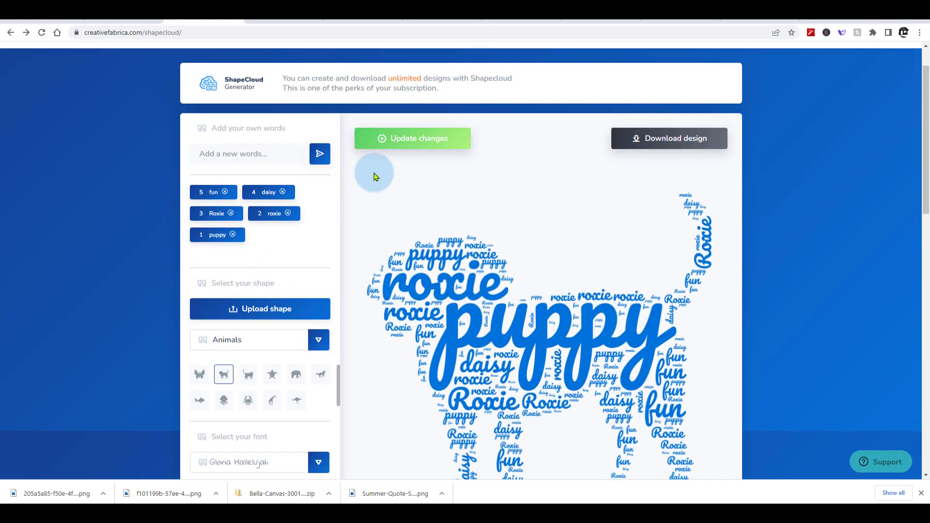
click(398, 140)
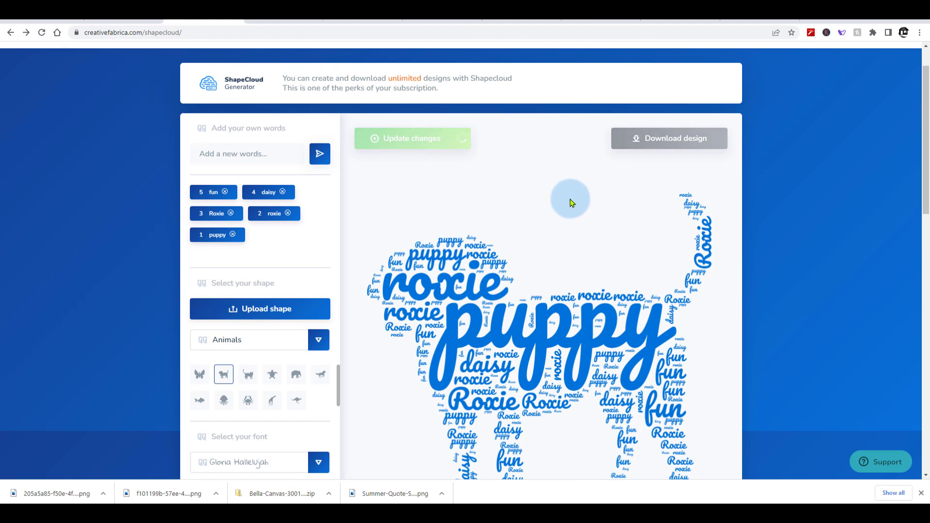
Check the whole dog word cloud in the Gloria Hallelujah font and download the design as a PNG.
scroll(678, 295, down, 2)
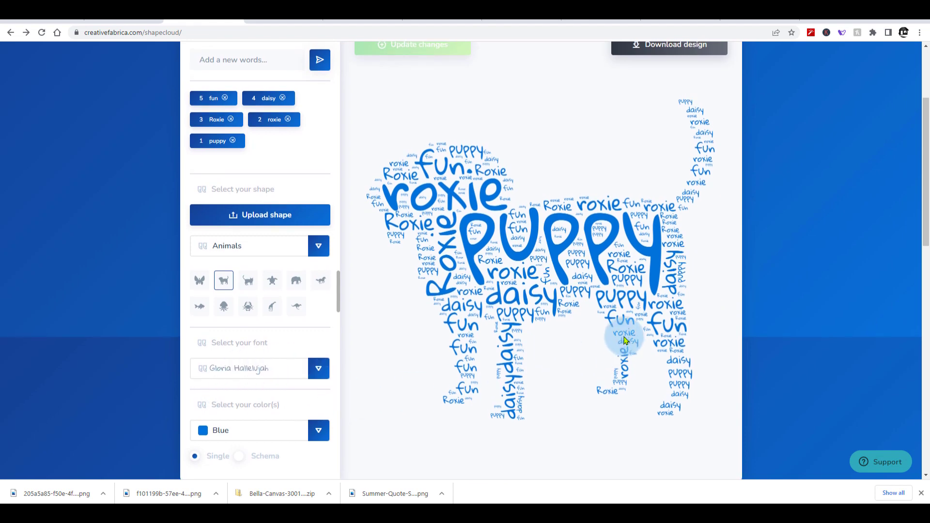
scroll(625, 341, up, 3)
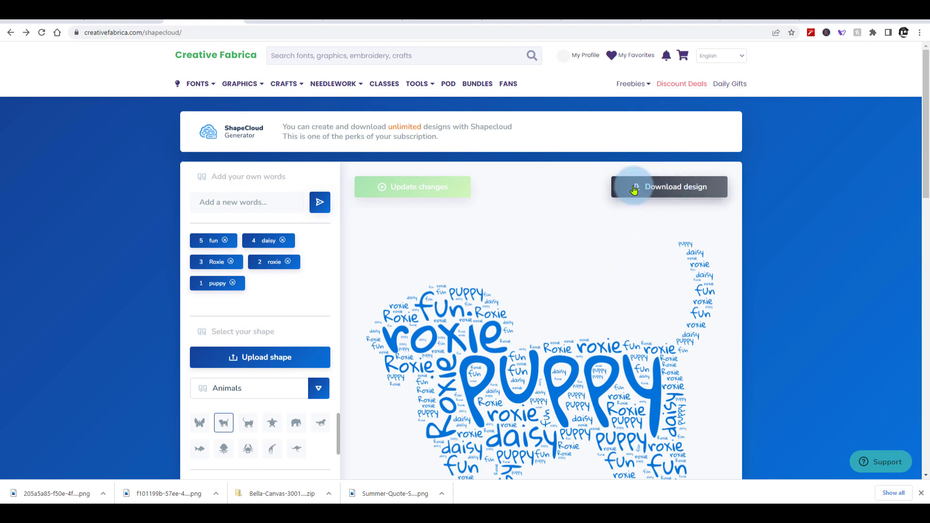
scroll(577, 344, down, 3)
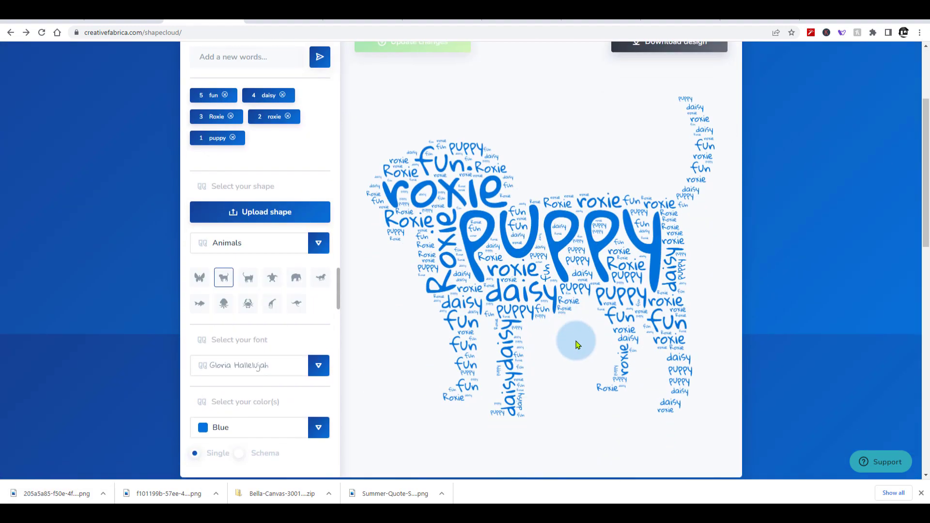
scroll(583, 342, down, 5)
scroll(583, 343, up, 6)
scroll(596, 339, down, 4)
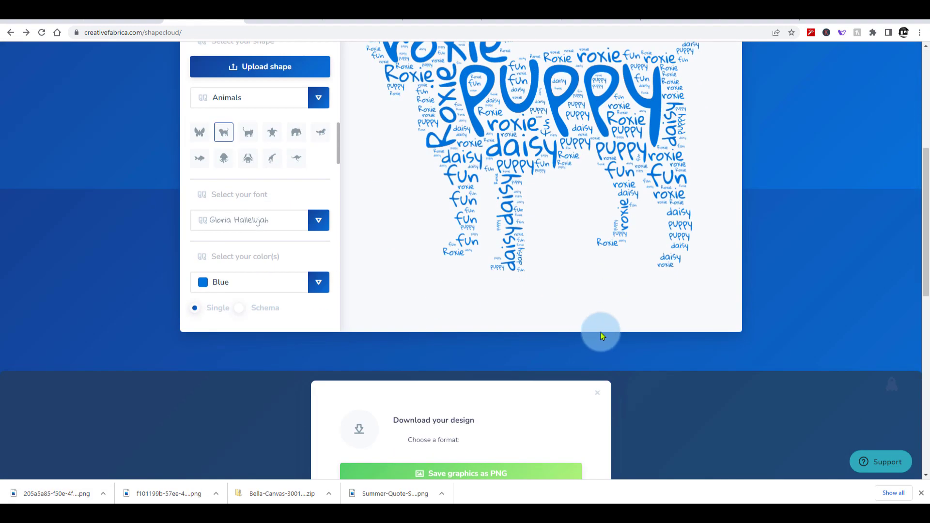
scroll(645, 269, up, 6)
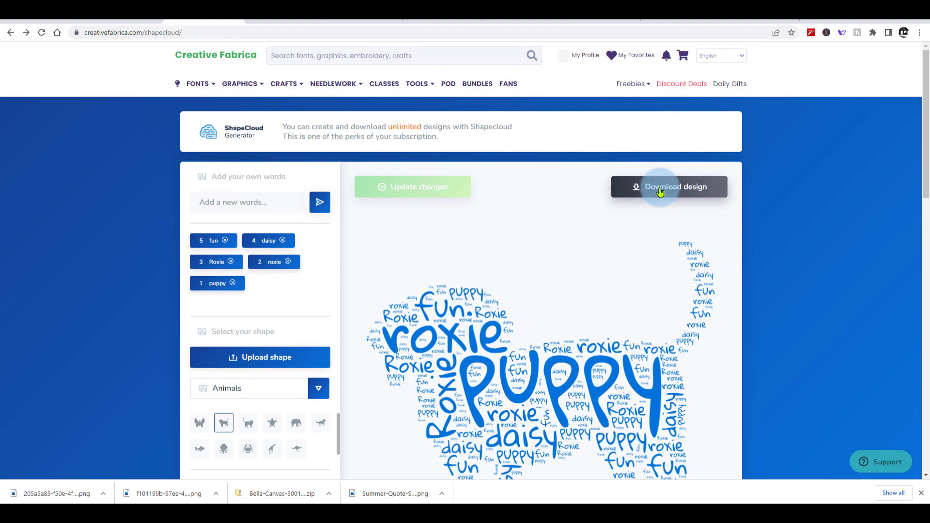
click(655, 194)
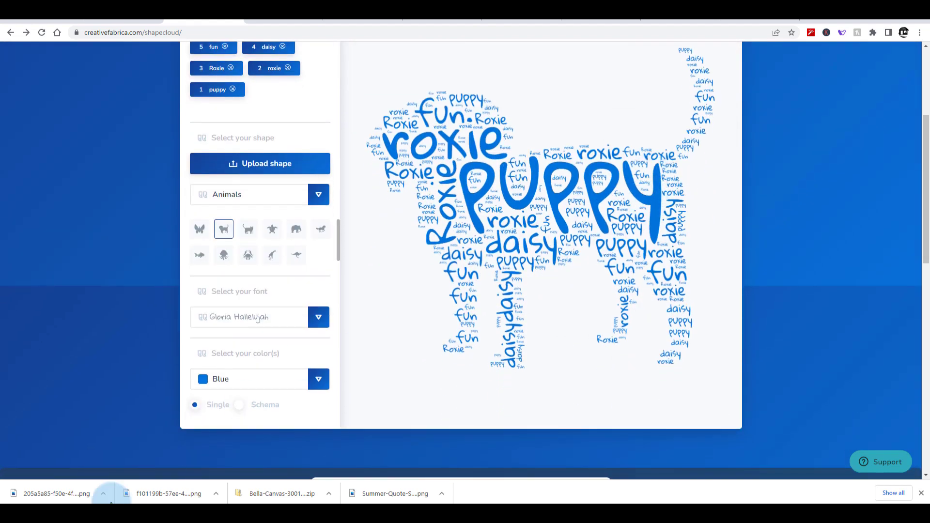
scroll(531, 294, down, 2)
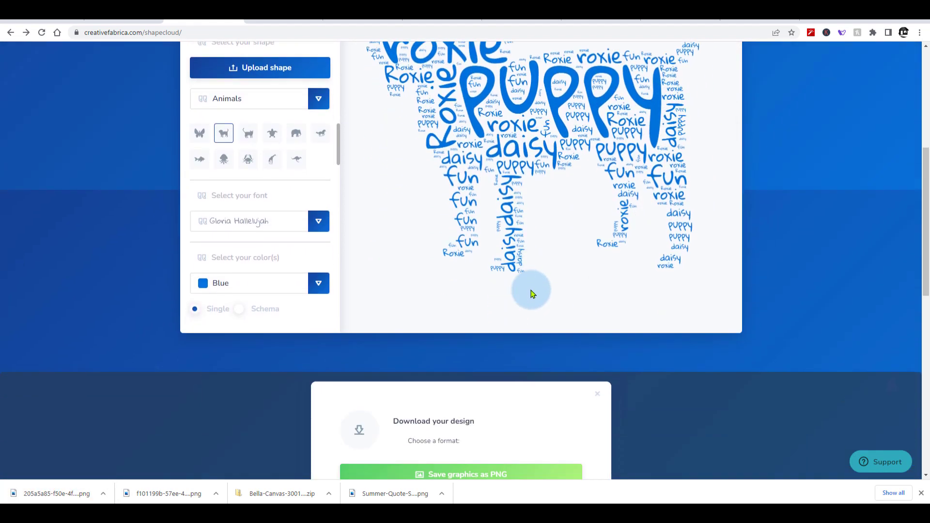
scroll(532, 294, down, 5)
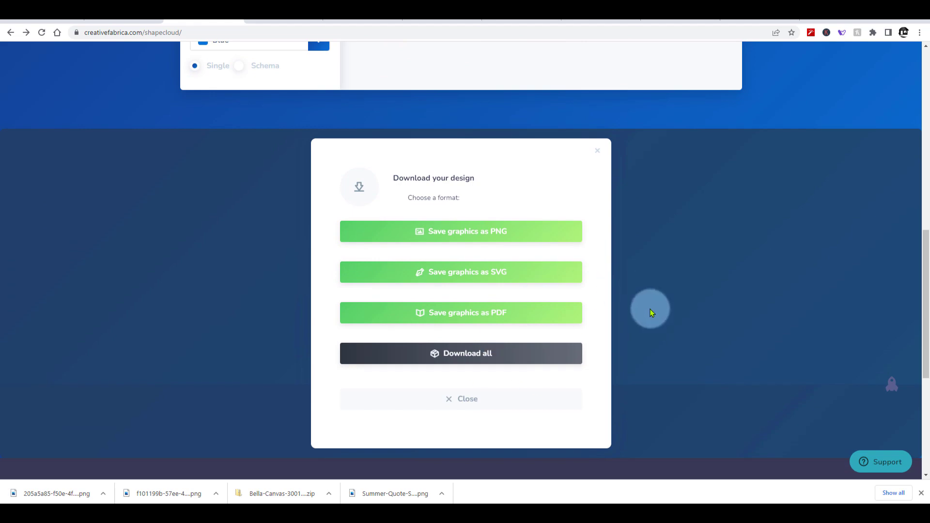
click(489, 239)
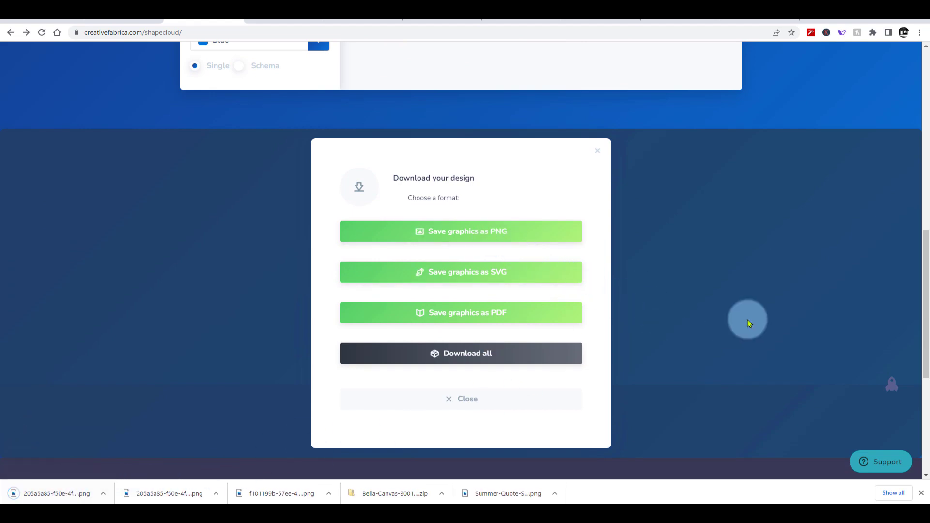
scroll(748, 319, up, 8)
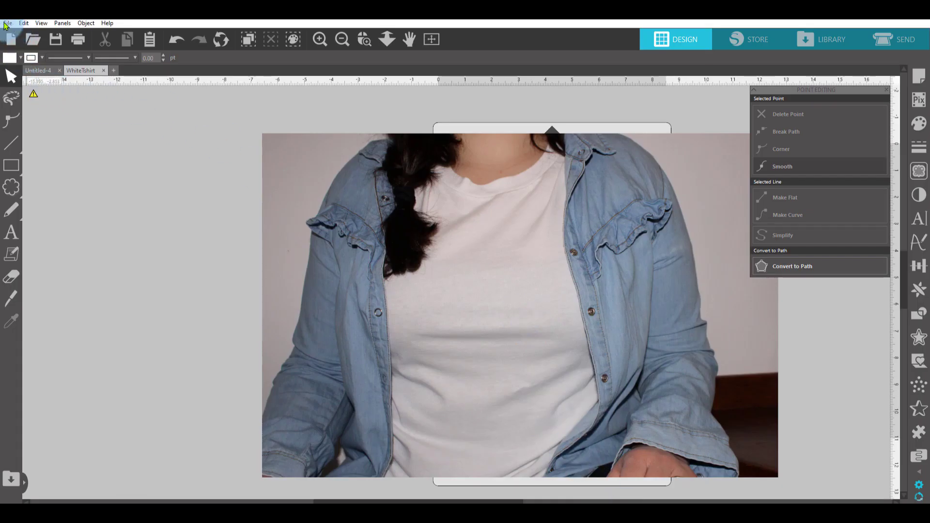
Switch to Silhouette Studio and merge the downloaded file "205a5a85-f50e-4f34-bd9c-c2ea88cc59b0 (1)" into the WhiteTshirt document.
click(7, 23)
click(63, 92)
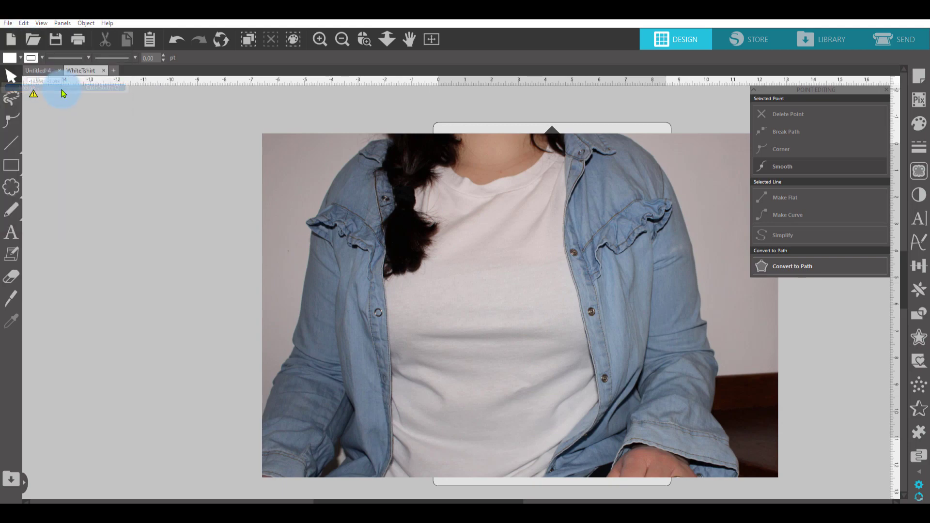
click(357, 214)
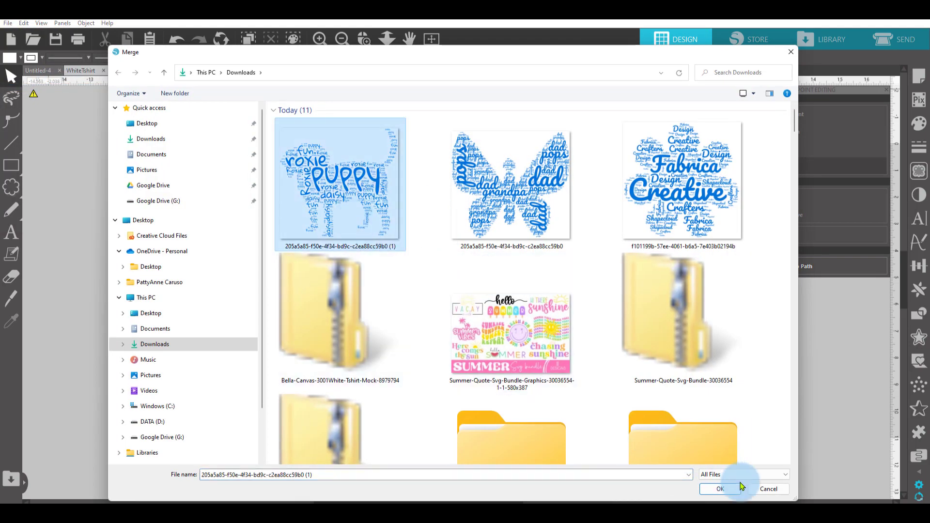
click(723, 488)
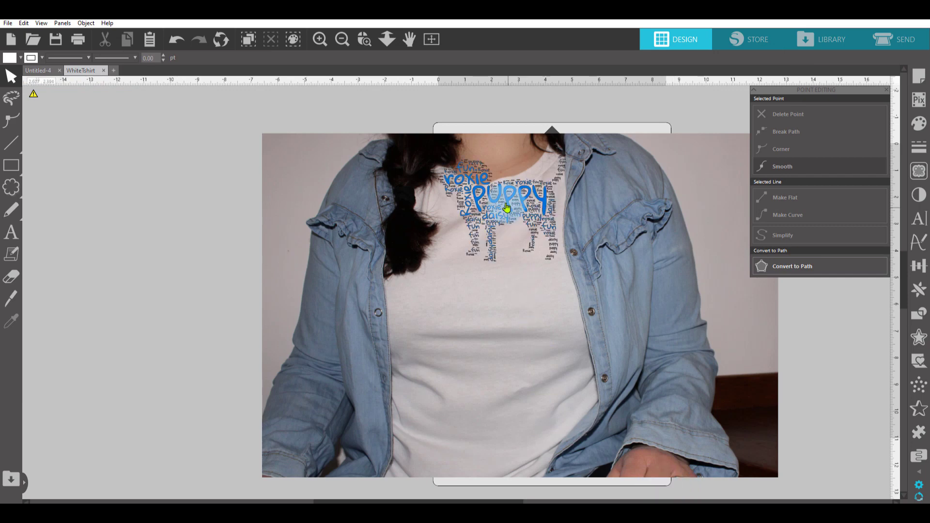
Place the dog word cloud on the chest of the white T-shirt and enlarge it to about 6.45 in wide, partly overlapping the hair.
drag(492, 203, 477, 258)
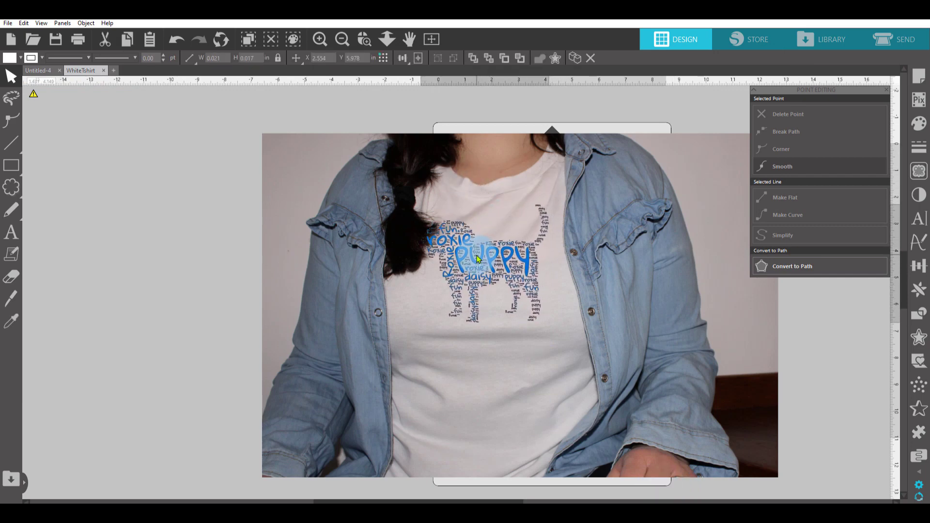
click(537, 314)
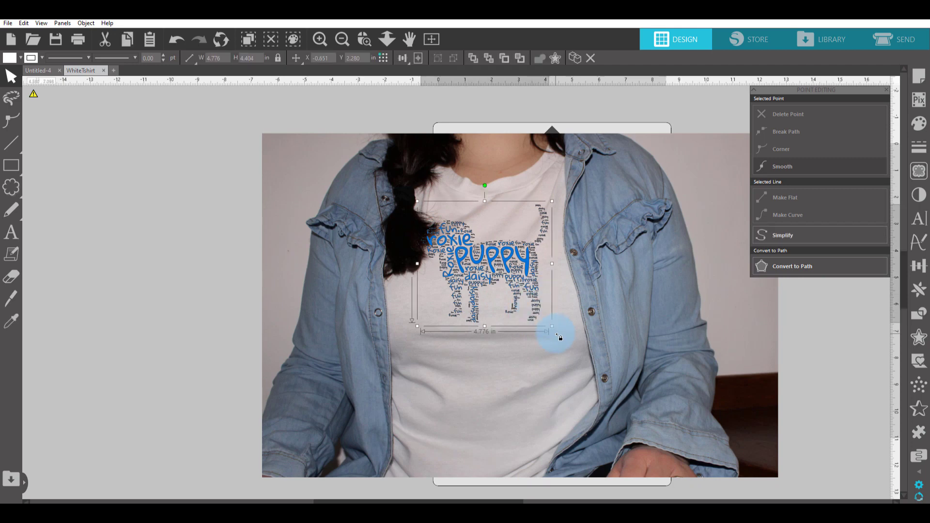
drag(552, 325, 607, 377)
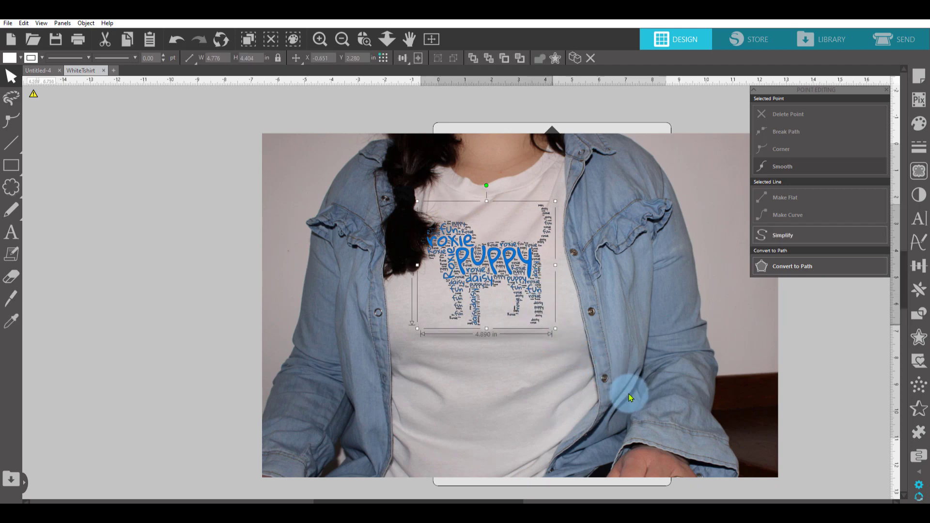
drag(518, 294, 471, 292)
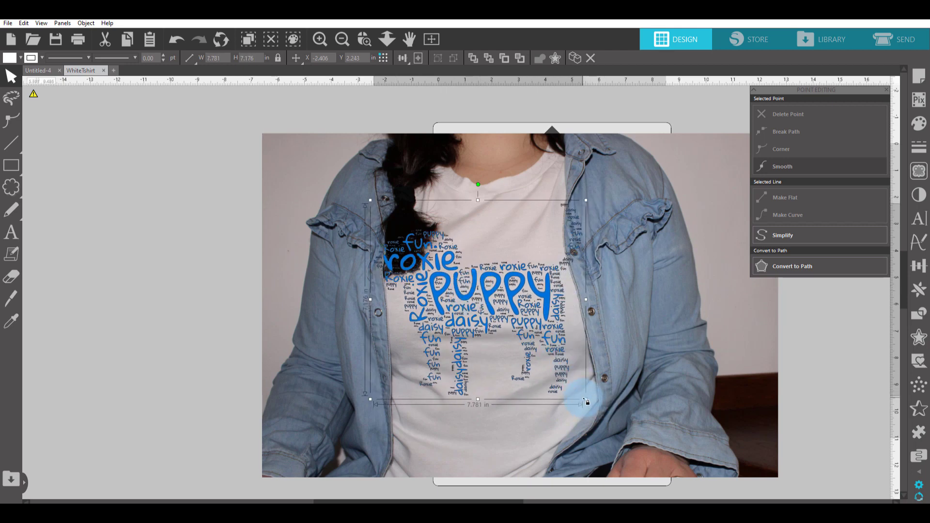
drag(584, 399, 509, 308)
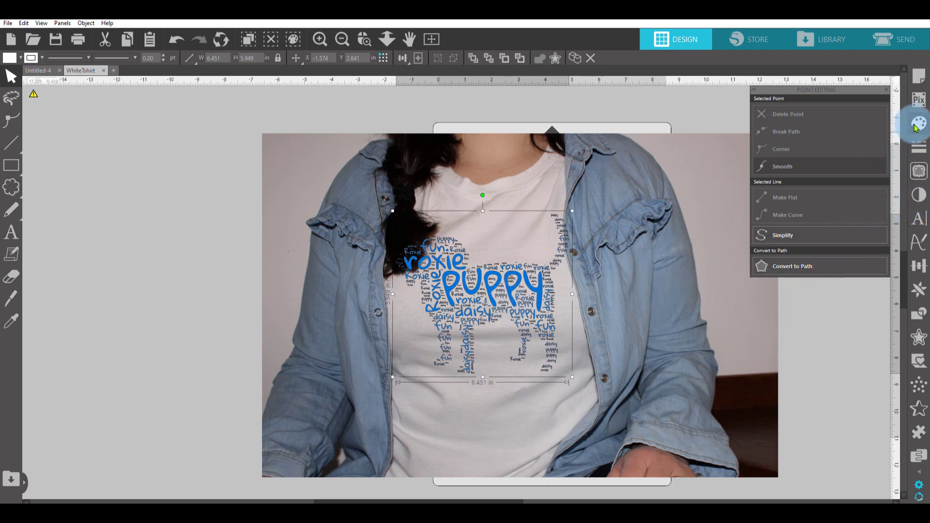
Rename the Polygon object in Layer 2 as "puppy" and make Layer 2 the active layer.
mouse_move(919, 472)
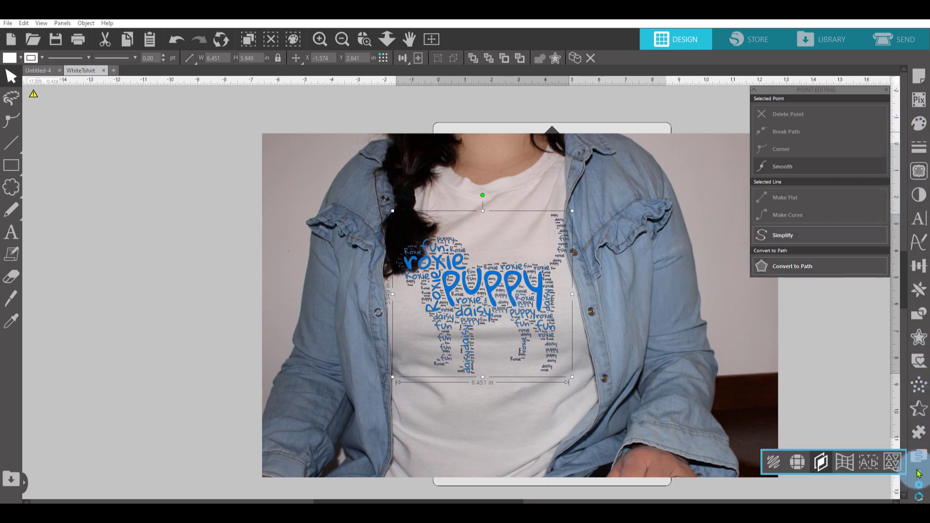
click(821, 462)
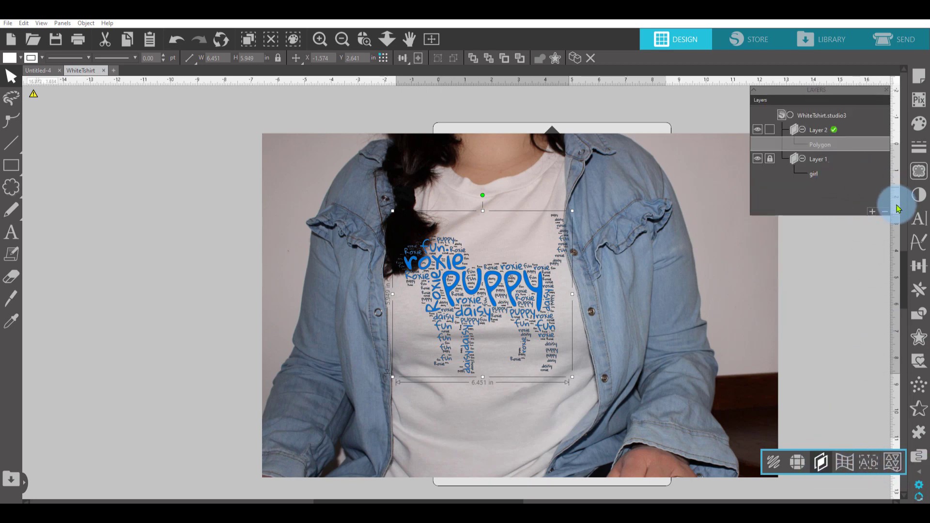
click(813, 173)
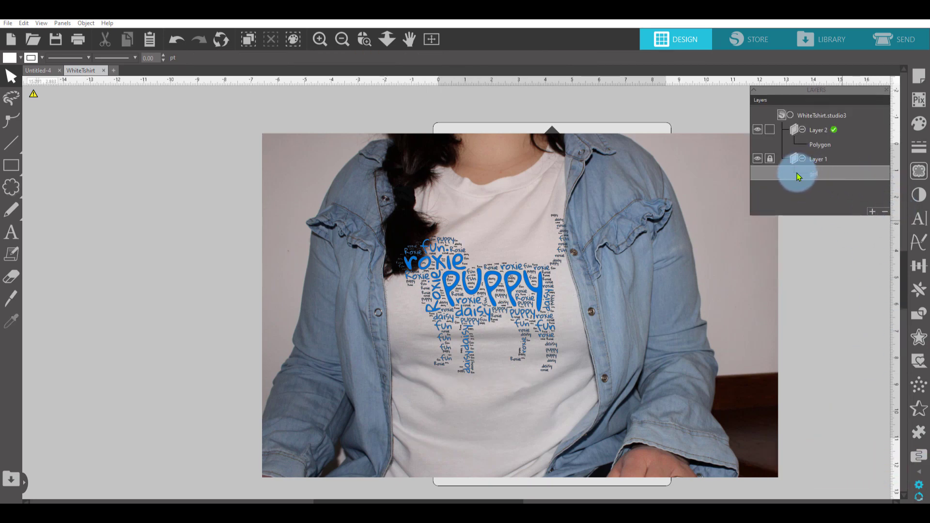
click(599, 211)
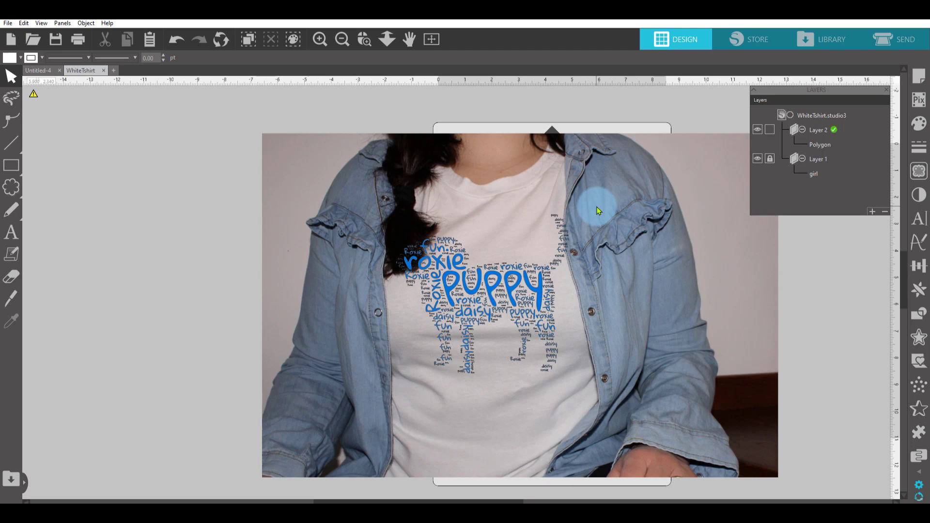
click(821, 167)
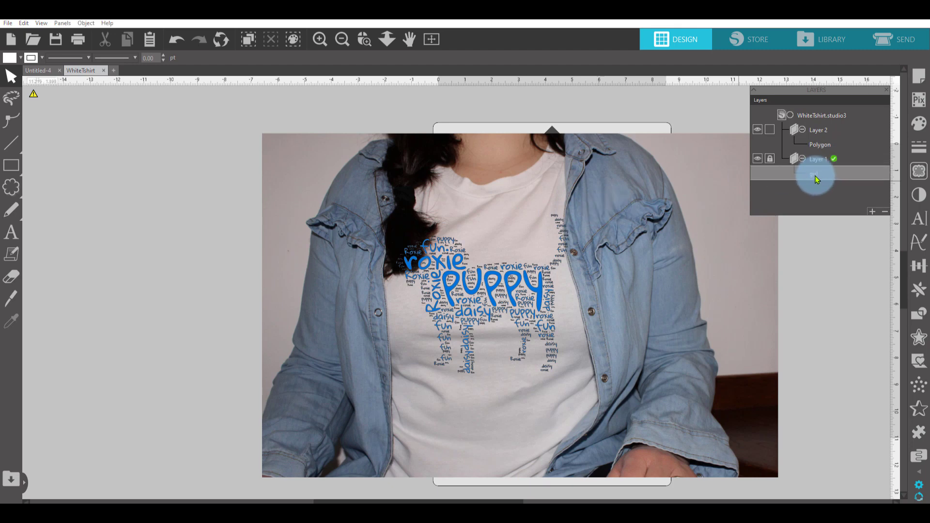
click(820, 145)
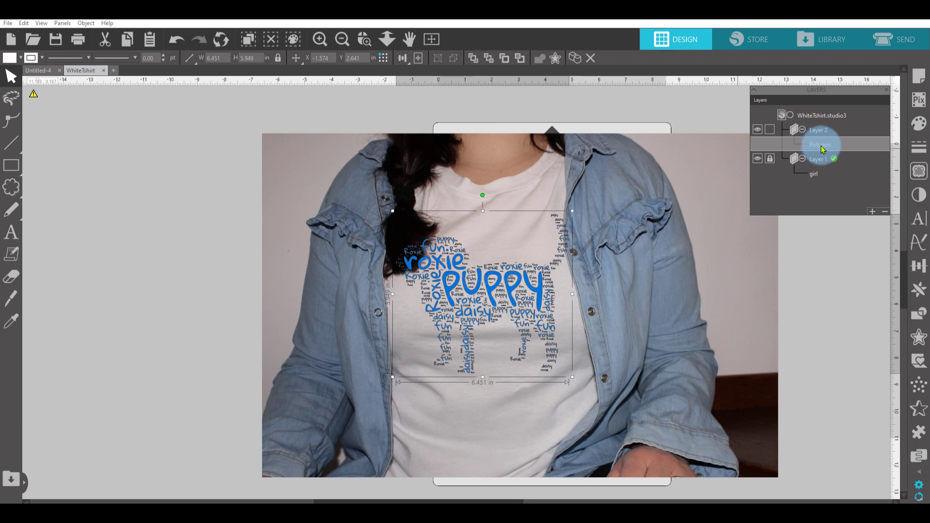
right_click(820, 146)
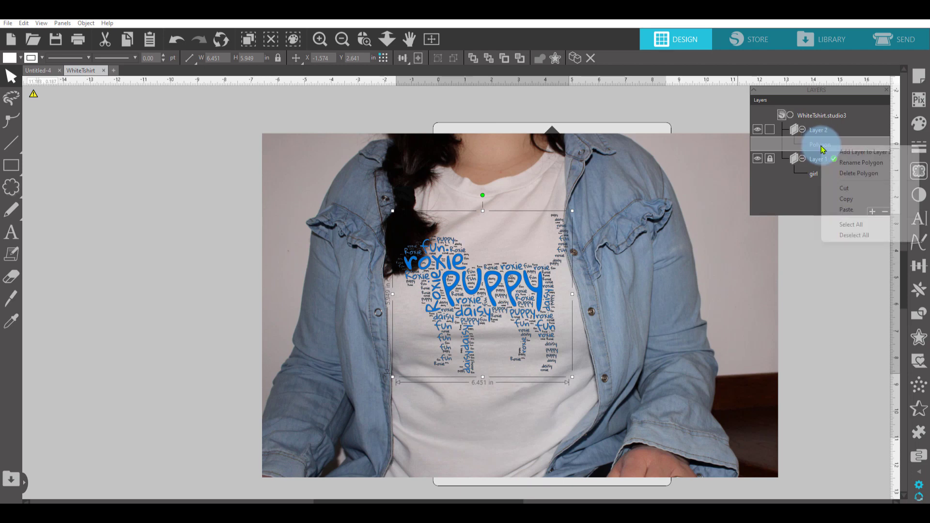
click(852, 162)
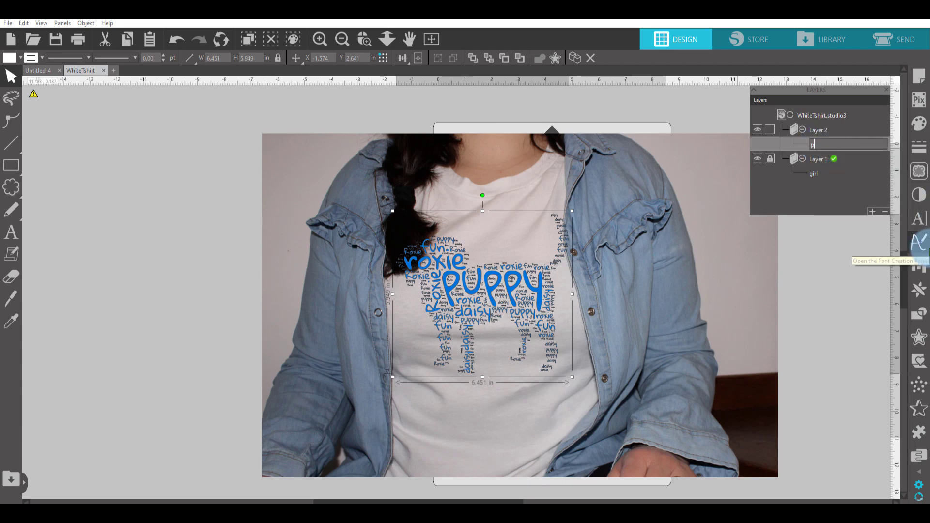
key(Return)
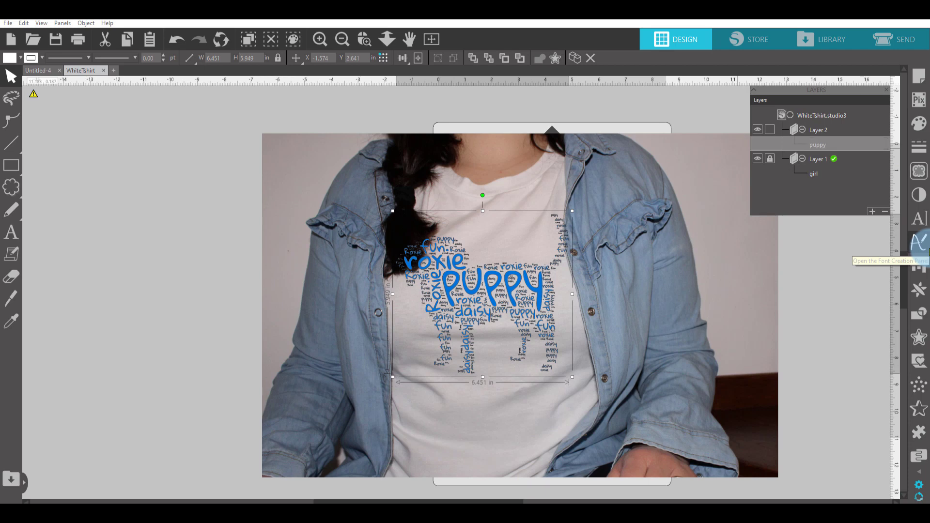
click(774, 159)
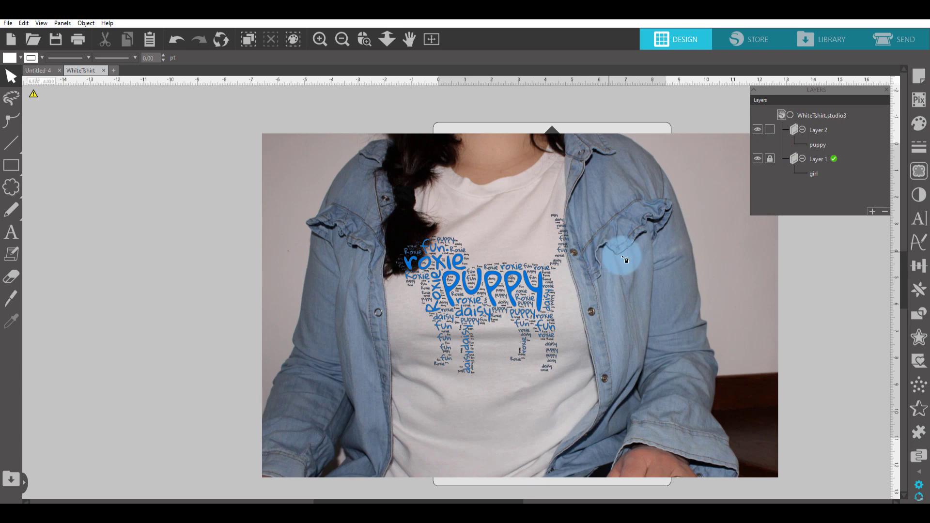
click(814, 135)
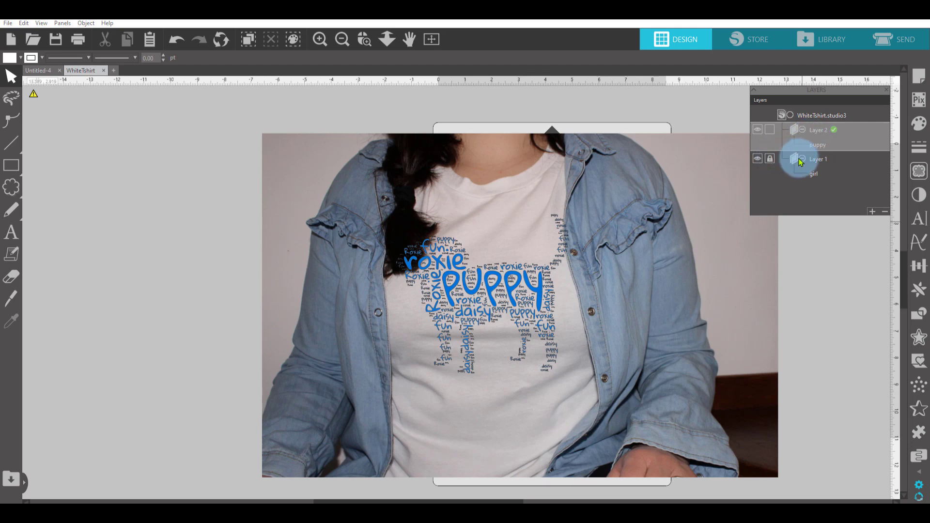
Unlock Layer 1 and try the Eraser on the photo over the denim shirt's shoulder.
drag(771, 160, 798, 187)
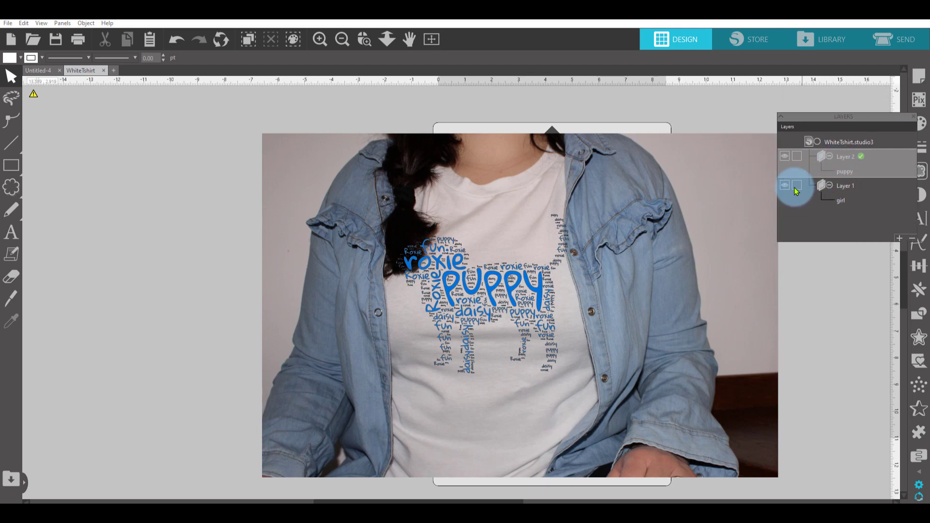
click(455, 241)
click(11, 276)
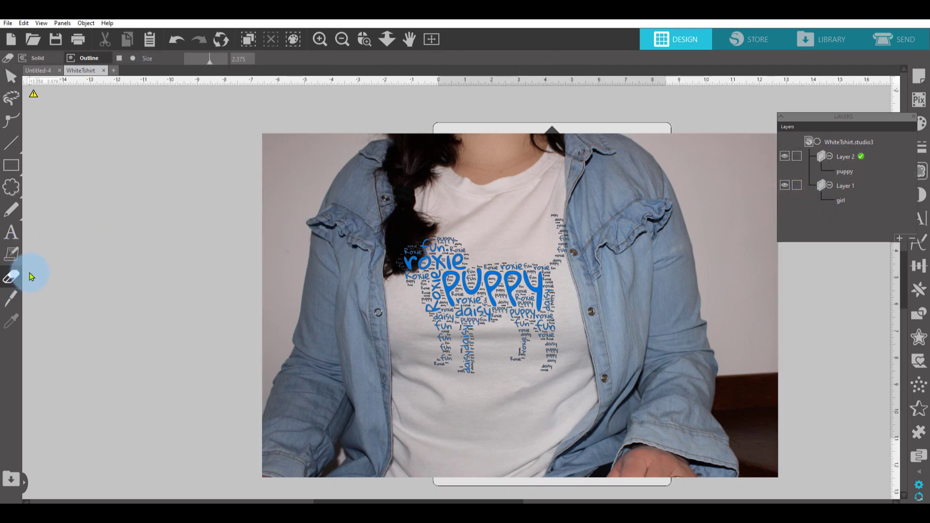
drag(314, 235, 341, 199)
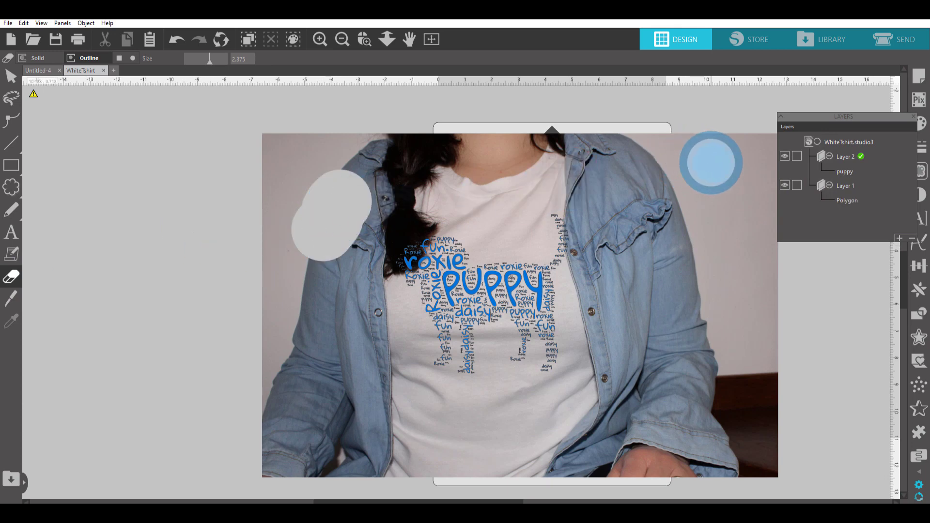
Undo the erased patch in the photo and lock Layer 1 again.
click(175, 41)
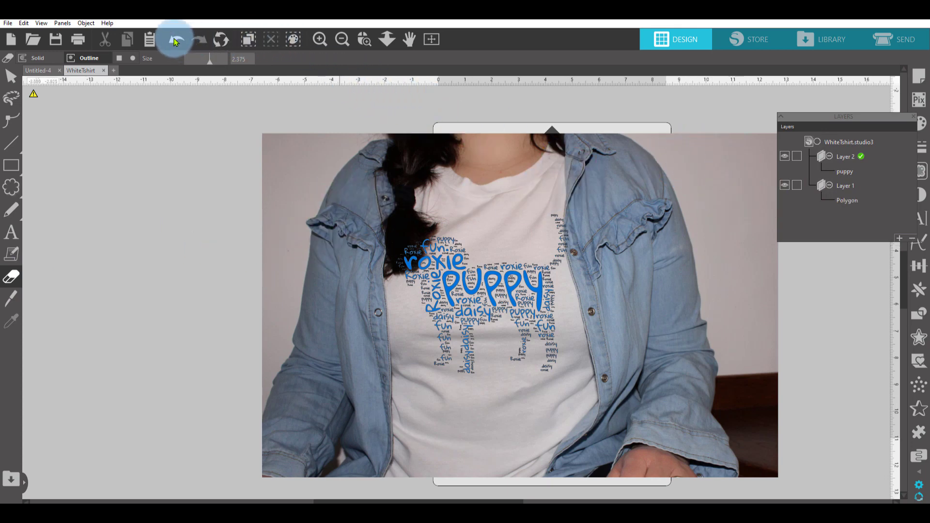
click(797, 185)
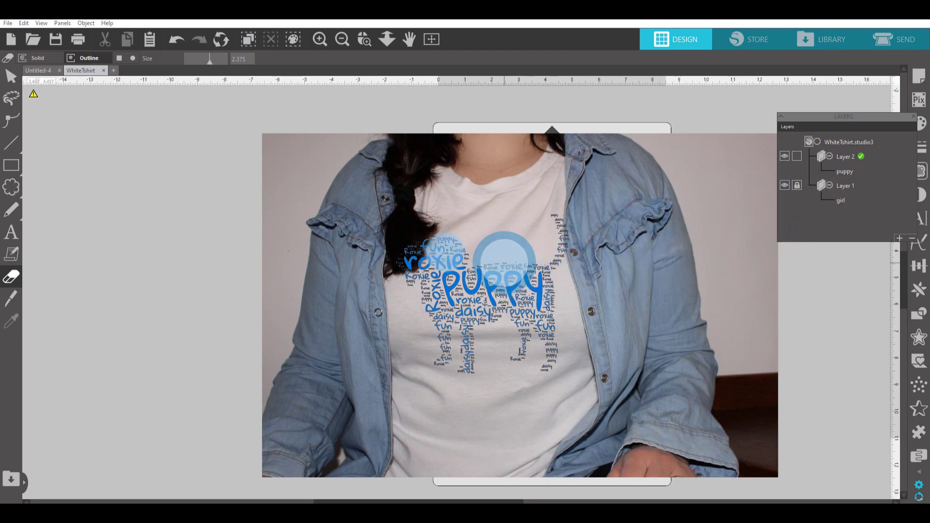
Set the eraser size to 0.375 and erase the words of the dog's head that cover the dark hair.
click(364, 39)
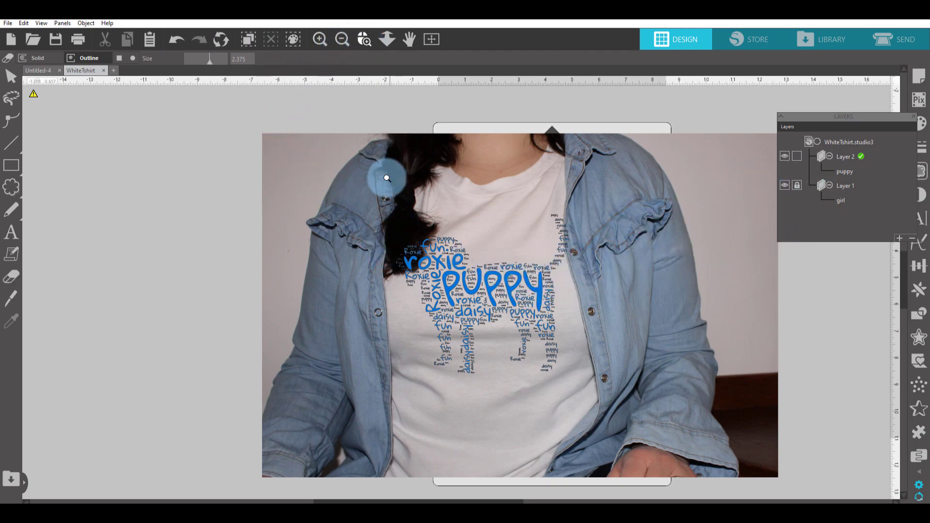
drag(348, 207, 499, 299)
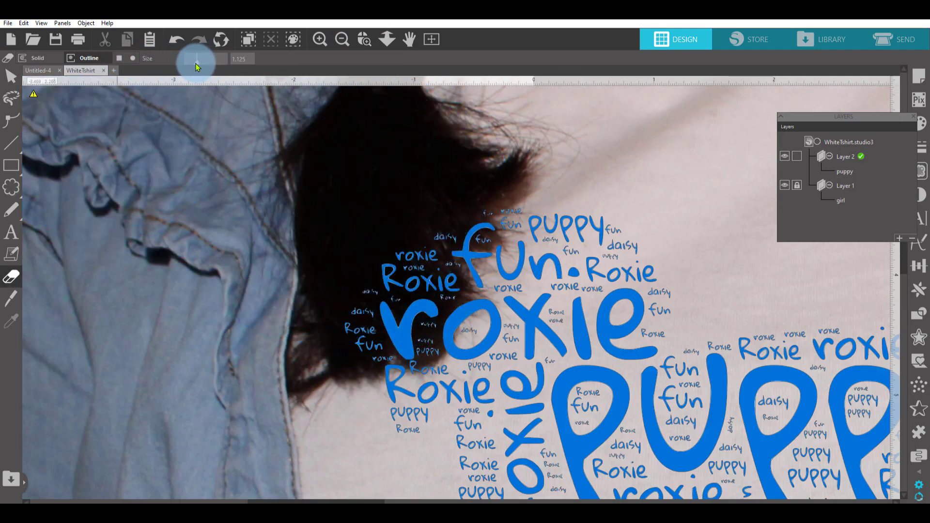
drag(196, 67, 189, 61)
drag(359, 251, 415, 275)
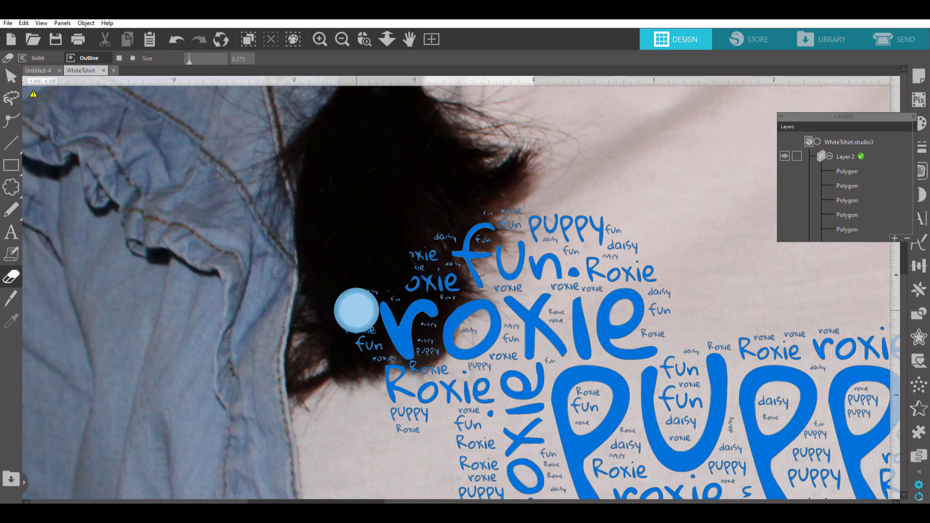
mouse_move(363, 290)
mouse_down()
mouse_move(402, 281)
mouse_move(383, 329)
mouse_move(422, 311)
mouse_move(424, 284)
mouse_move(403, 292)
mouse_move(411, 261)
mouse_move(438, 234)
mouse_move(444, 287)
mouse_move(367, 333)
mouse_move(351, 331)
mouse_move(373, 350)
mouse_move(422, 347)
mouse_up()
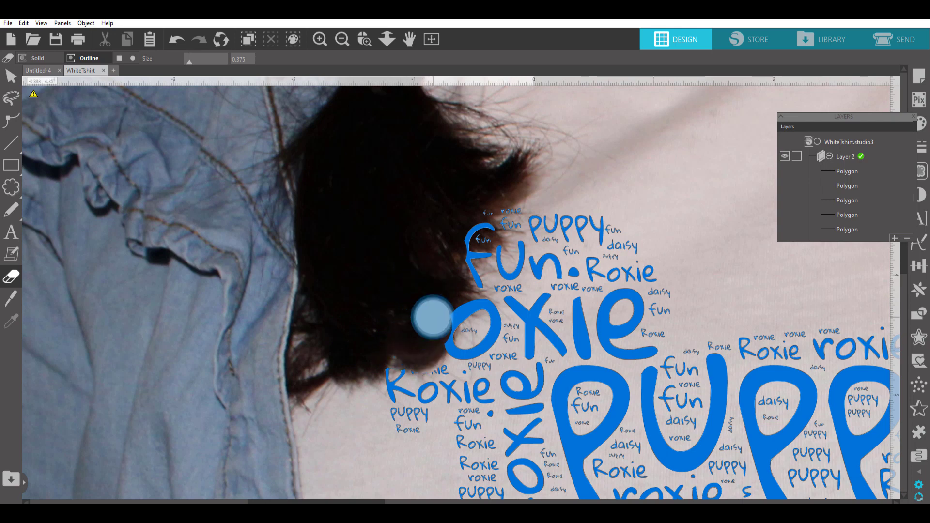
drag(433, 317, 450, 309)
Try the square eraser shape over the hair beside the dog's head.
click(120, 59)
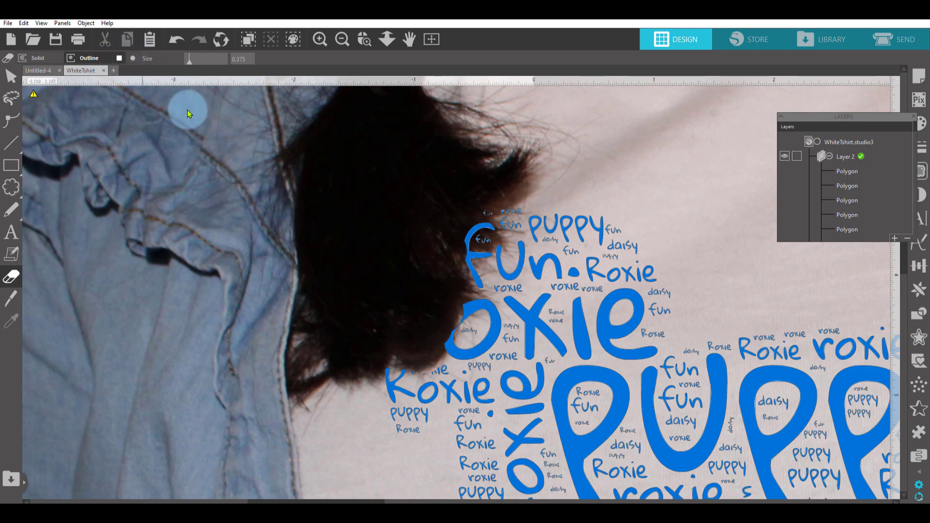
mouse_move(417, 274)
mouse_down()
mouse_move(435, 305)
mouse_move(331, 224)
mouse_move(390, 266)
mouse_move(344, 206)
mouse_move(413, 278)
mouse_up()
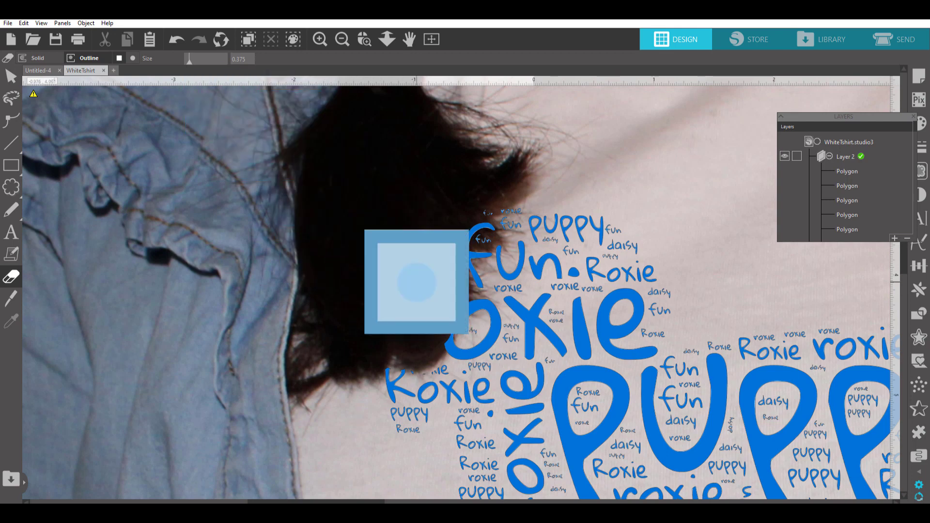
click(89, 59)
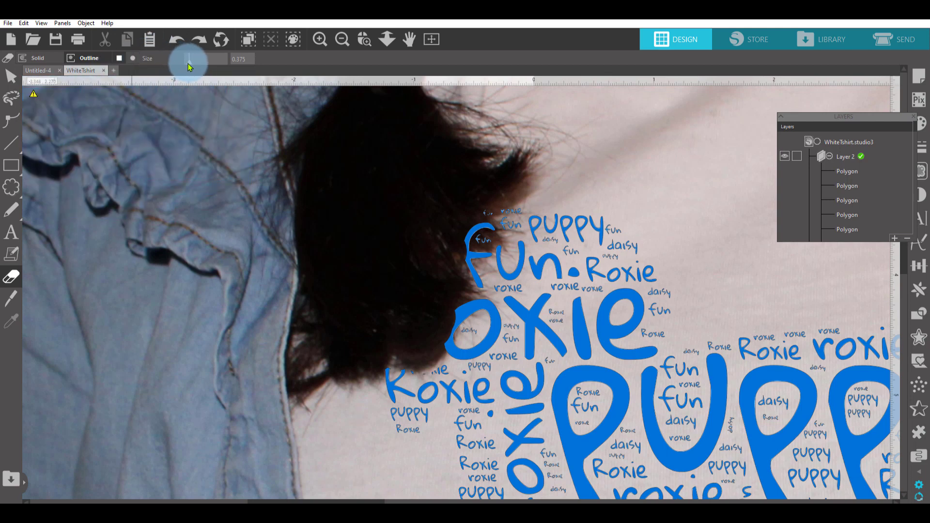
Use a round eraser at size 0.125 to remove leftover lettering along the hair edge, including the upper part of "fun".
click(133, 58)
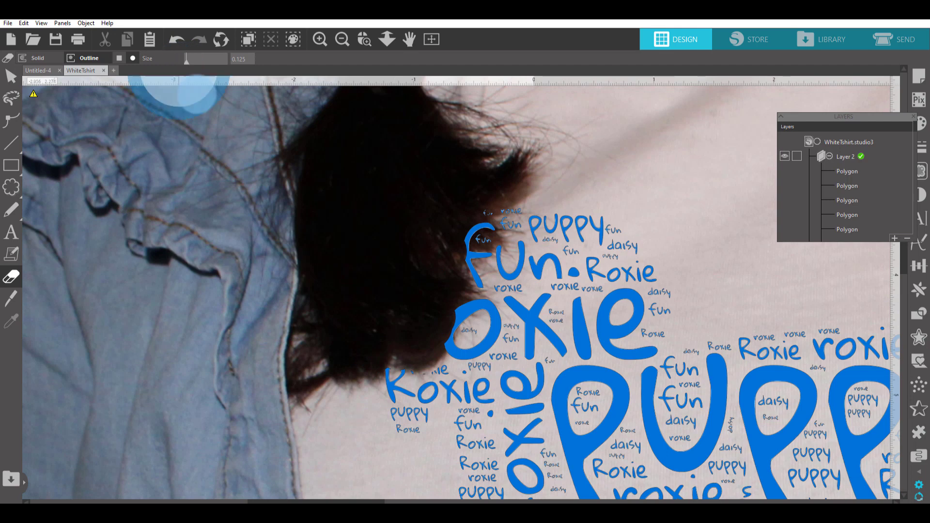
drag(408, 296, 394, 310)
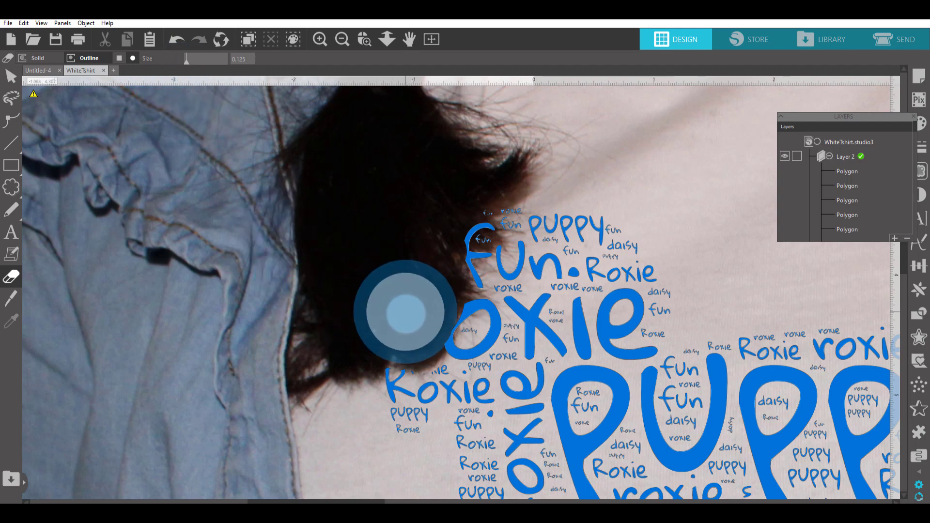
click(407, 321)
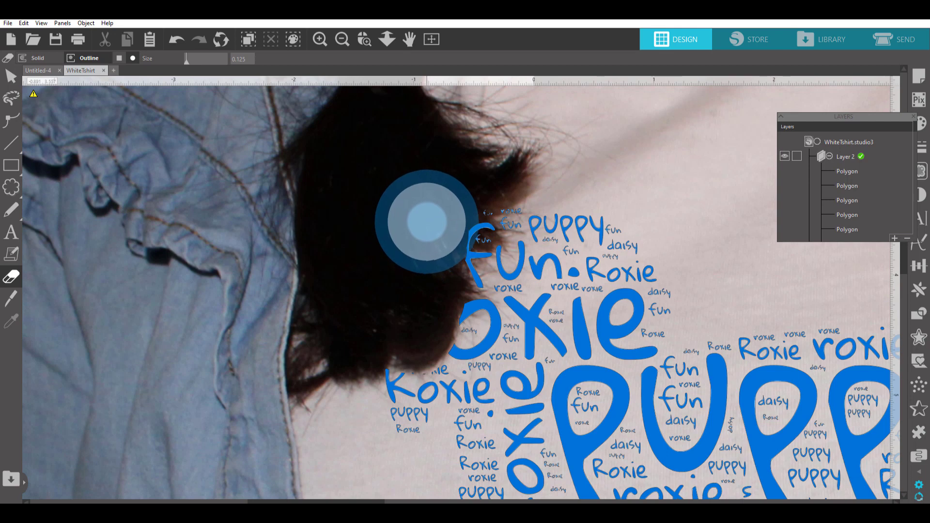
drag(426, 221, 439, 211)
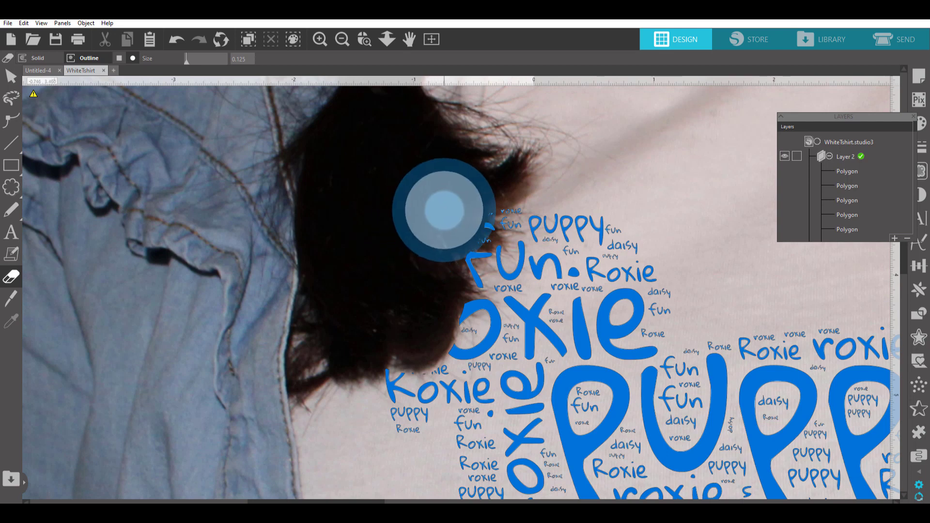
click(491, 174)
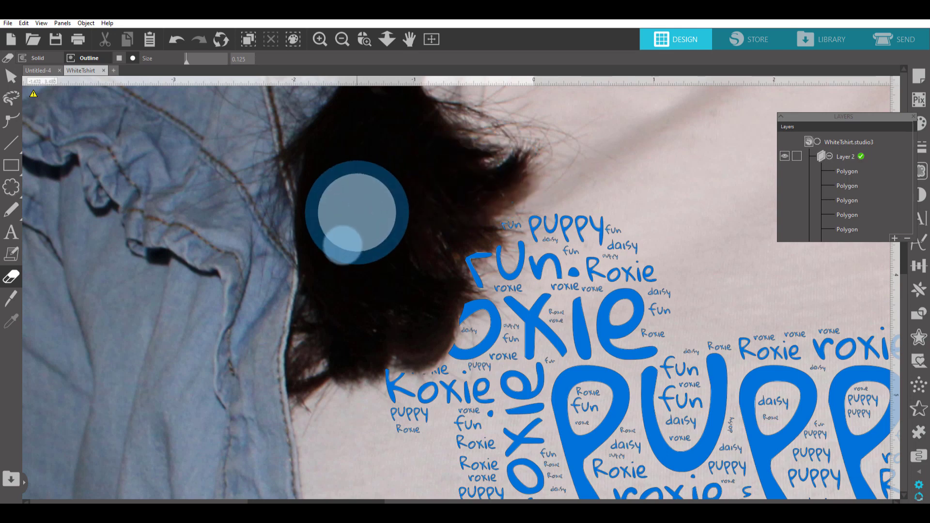
Undo the excessive erasing on the "f" of "fun" and trim a smaller part of the letter along the hair.
click(438, 237)
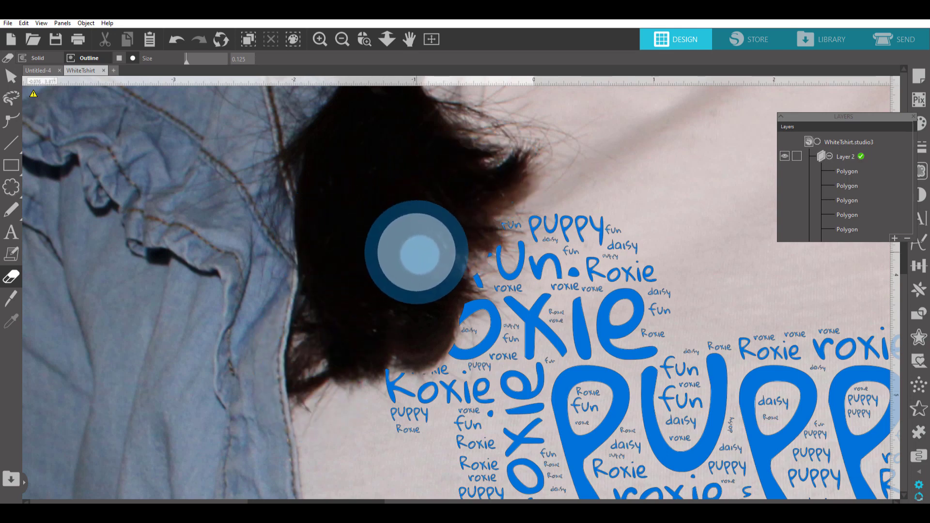
click(176, 39)
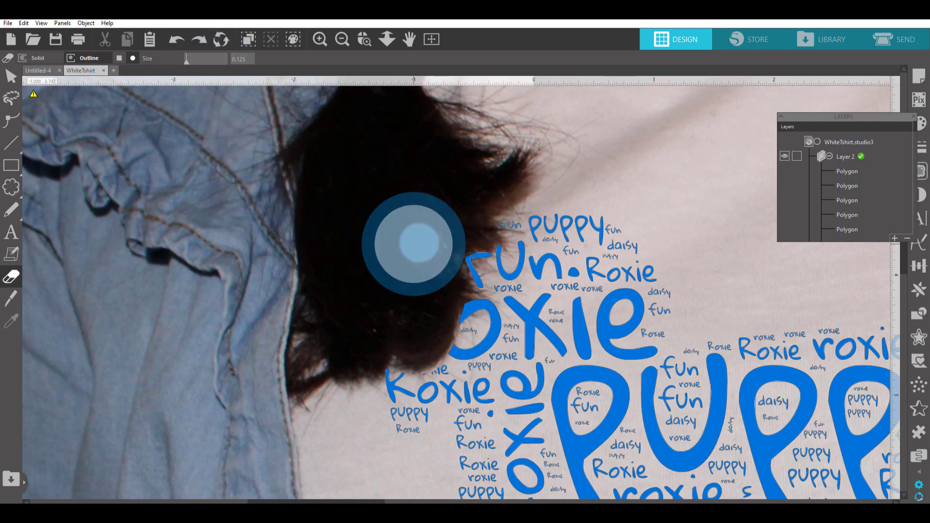
click(414, 241)
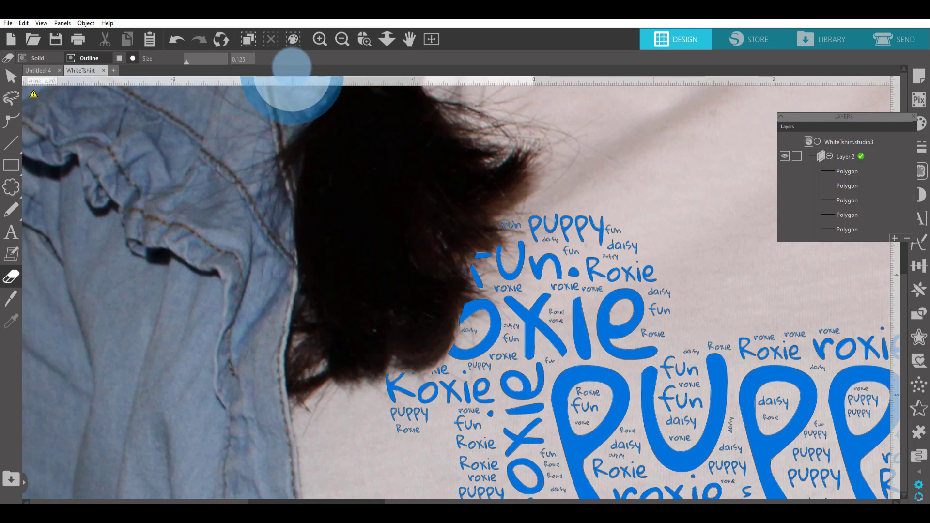
Erase the parts of the dog's tail words that overlap the edge of the denim shirt.
click(342, 39)
click(341, 38)
click(342, 39)
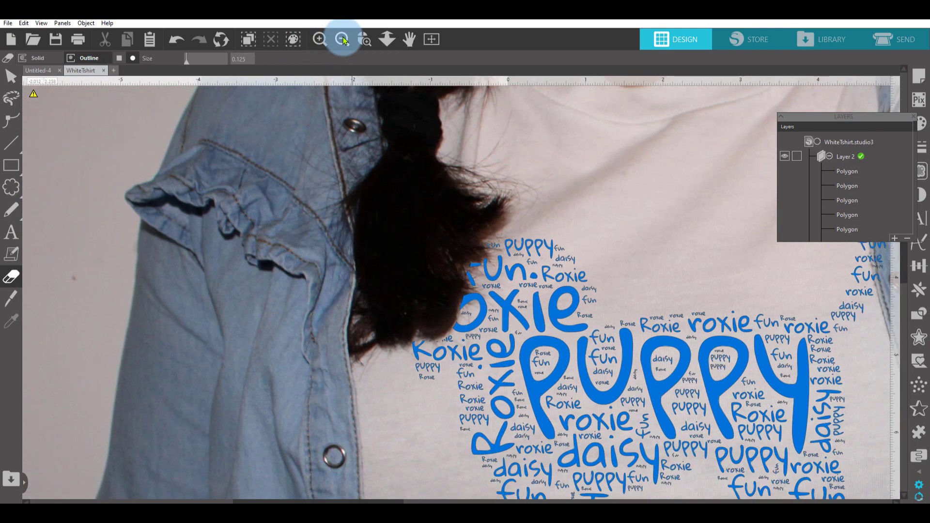
click(342, 40)
click(342, 39)
click(342, 40)
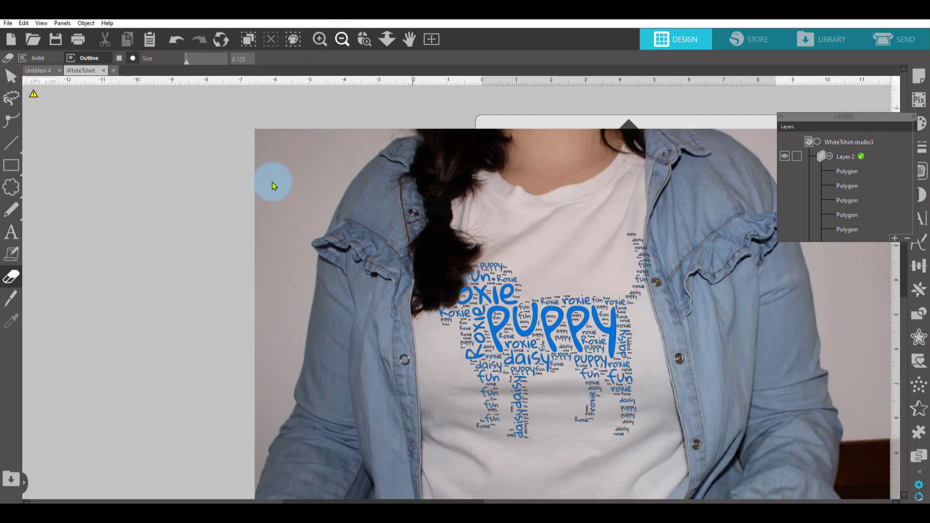
scroll(630, 277, down, 2)
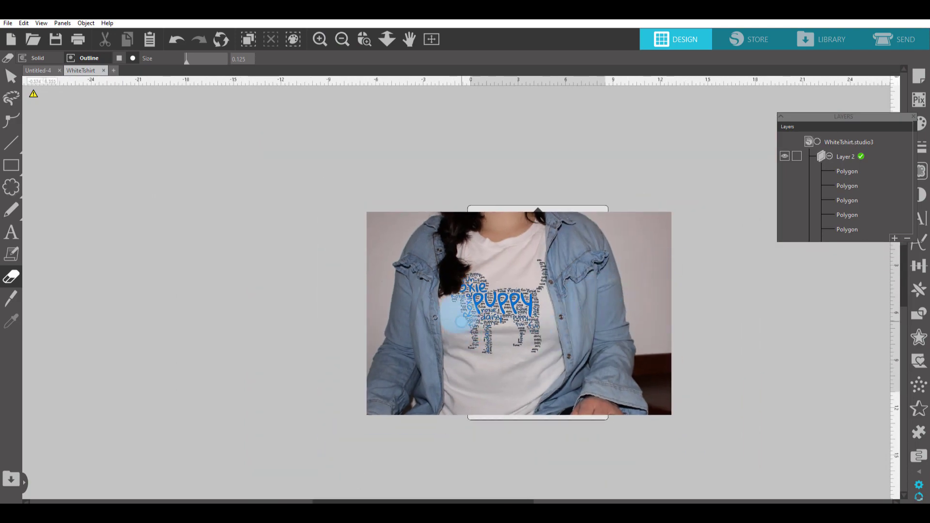
click(364, 39)
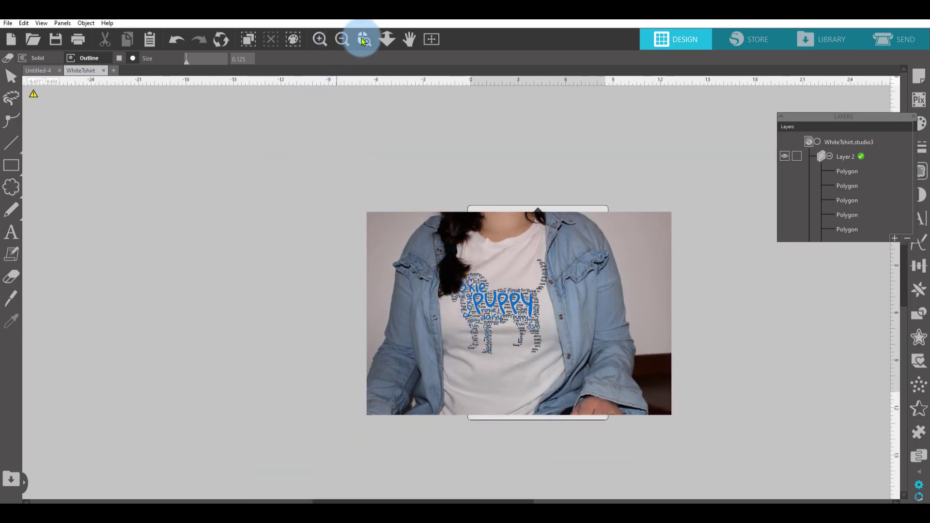
click(579, 306)
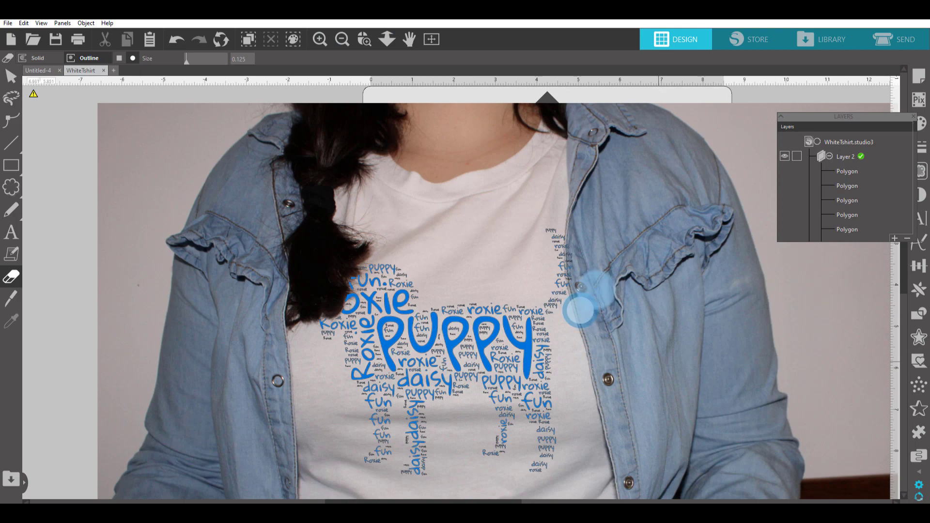
scroll(621, 245, up, 2)
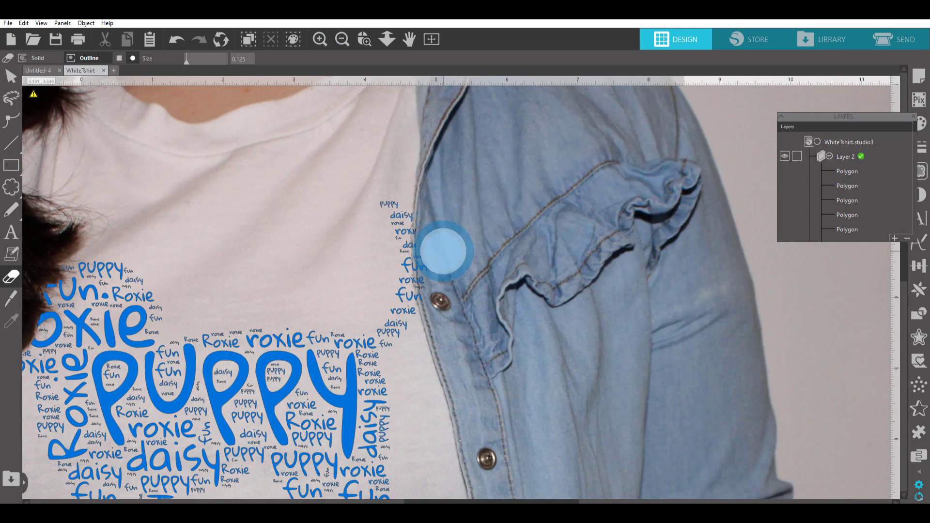
drag(443, 251, 440, 272)
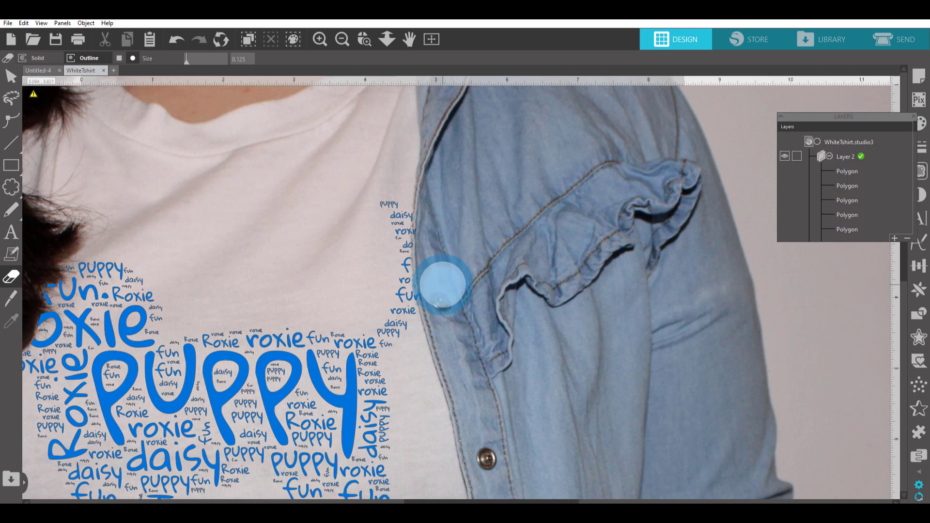
click(442, 287)
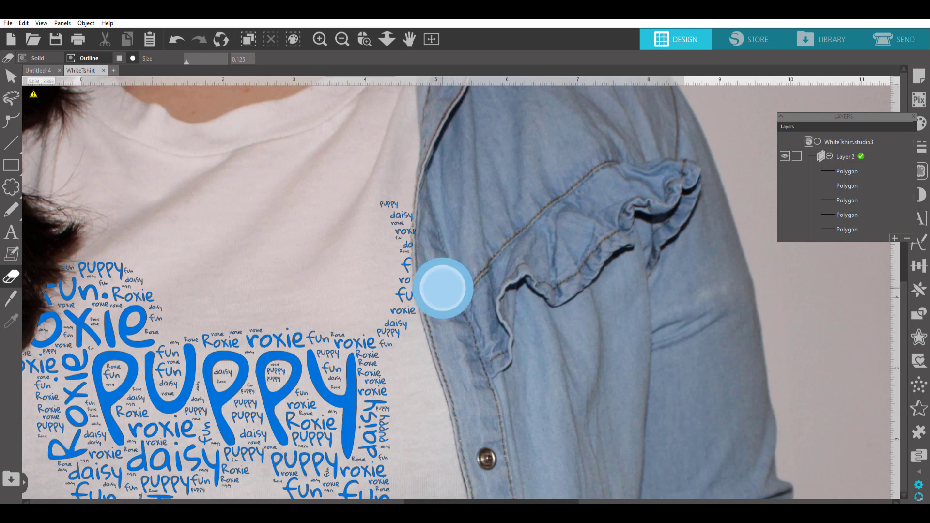
click(442, 236)
click(441, 223)
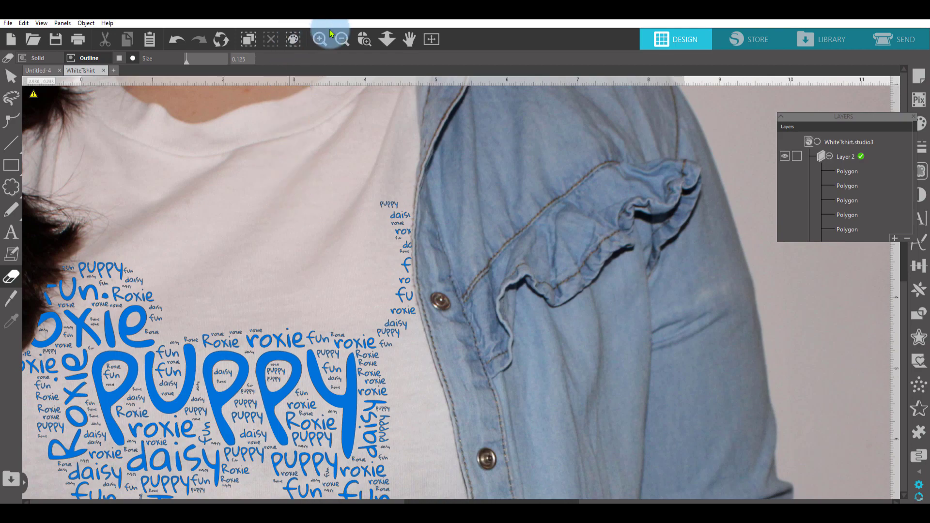
Review the trimmed dog design against the whole T-shirt photo.
click(343, 40)
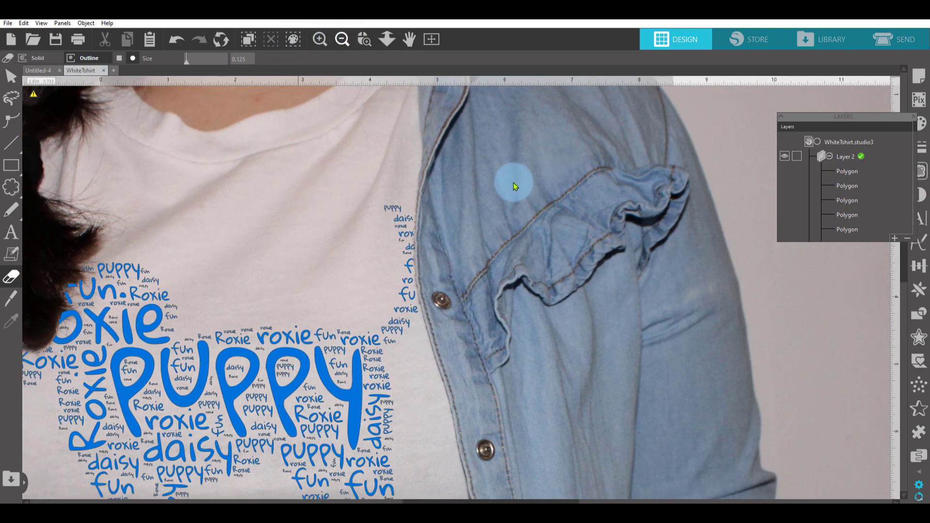
scroll(510, 180, down, 2)
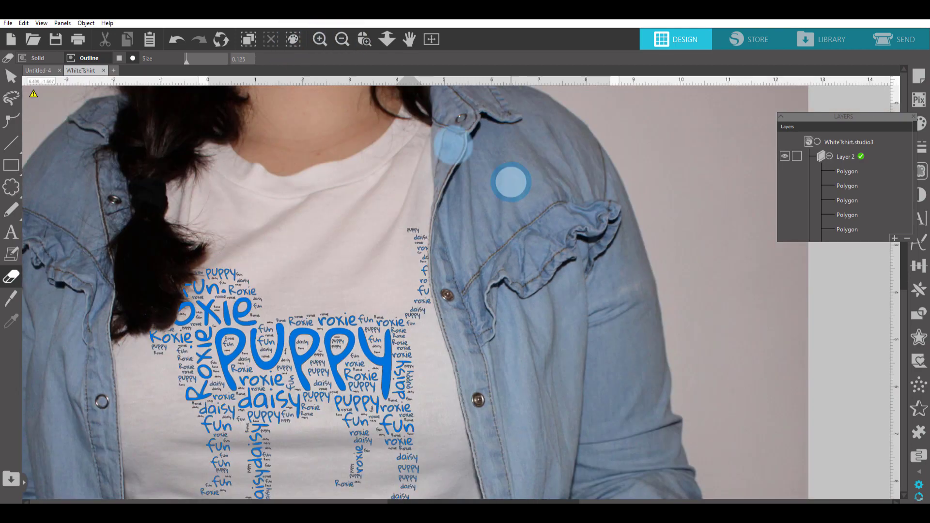
click(342, 38)
click(342, 38)
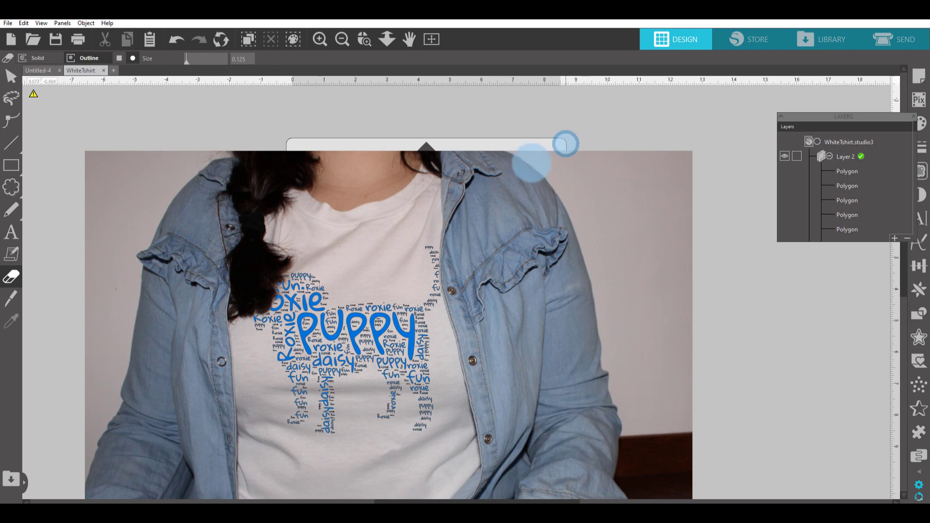
scroll(594, 168, up, 2)
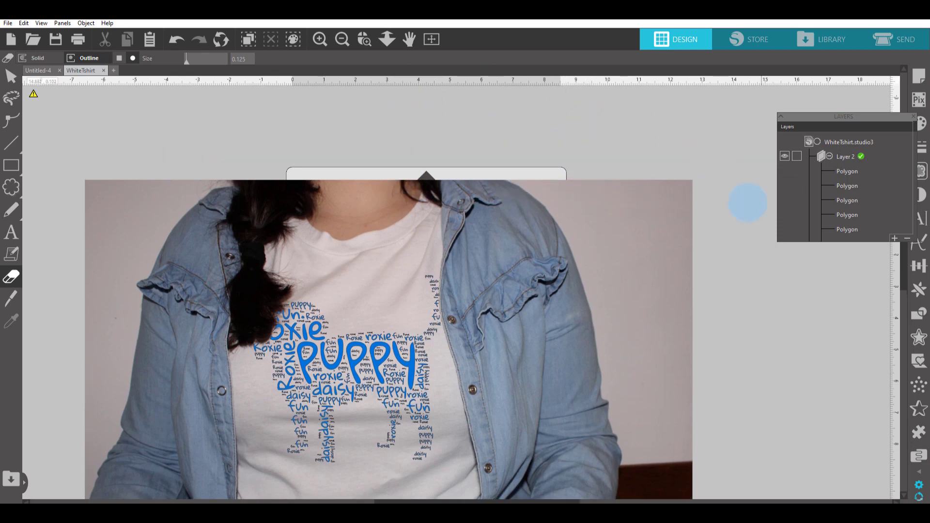